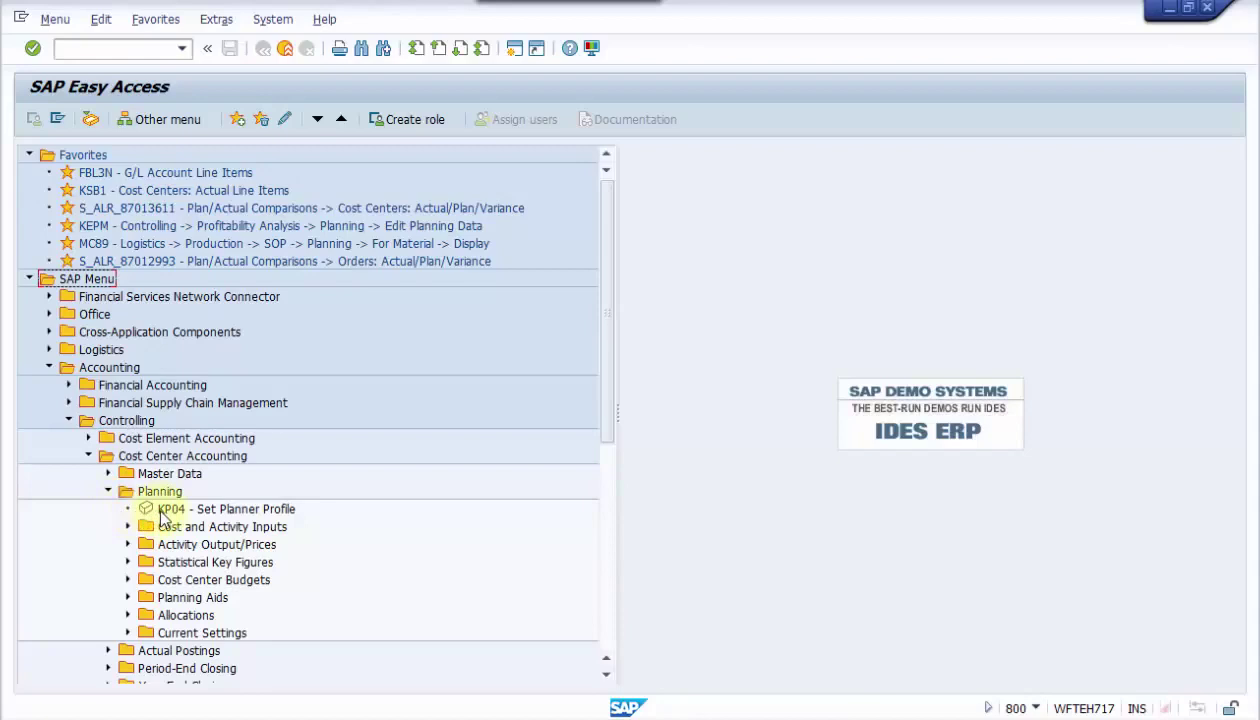
Confirm SAPALL as the planner profile for cost center planning and open activity output/price planning in change mode (KP26)
double_click(165, 510)
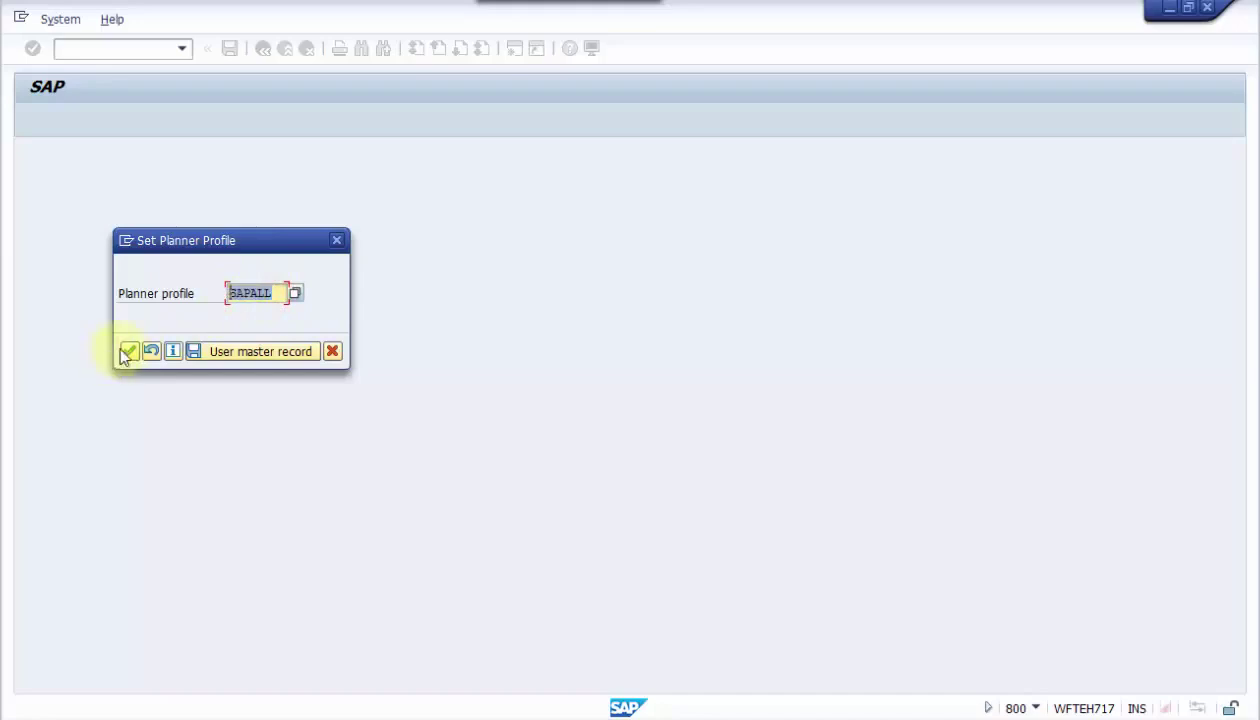
click(128, 352)
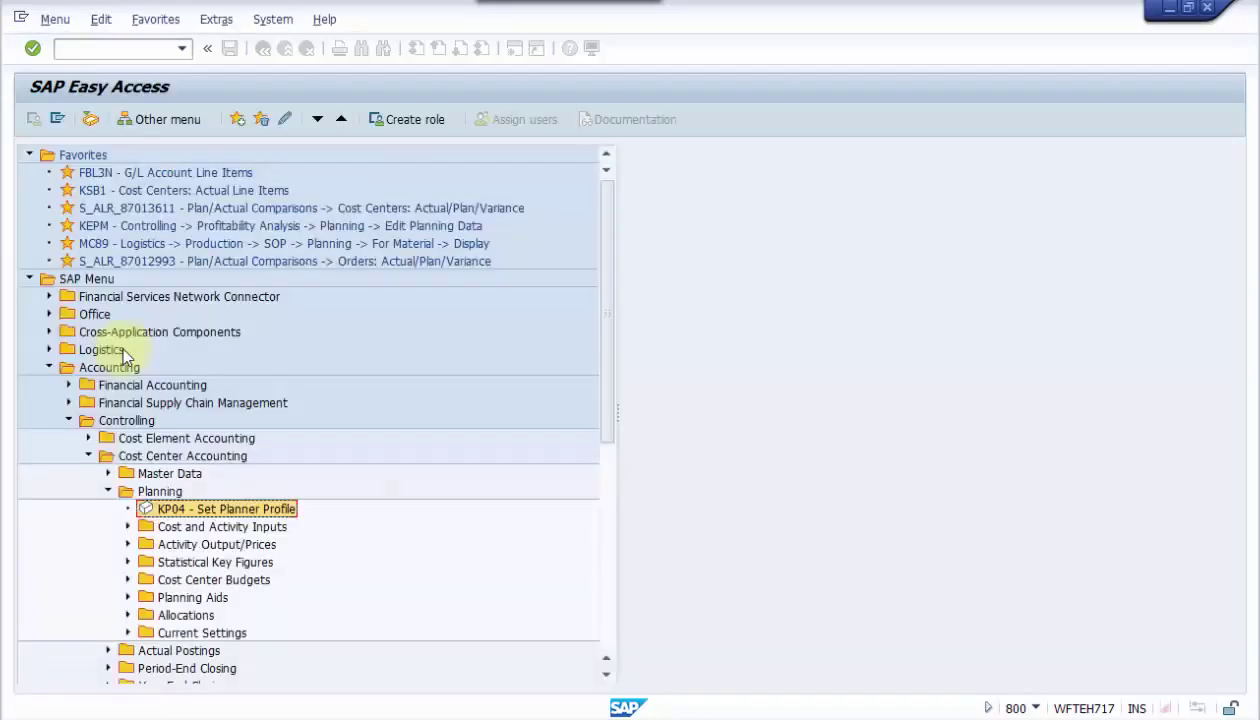
click(128, 543)
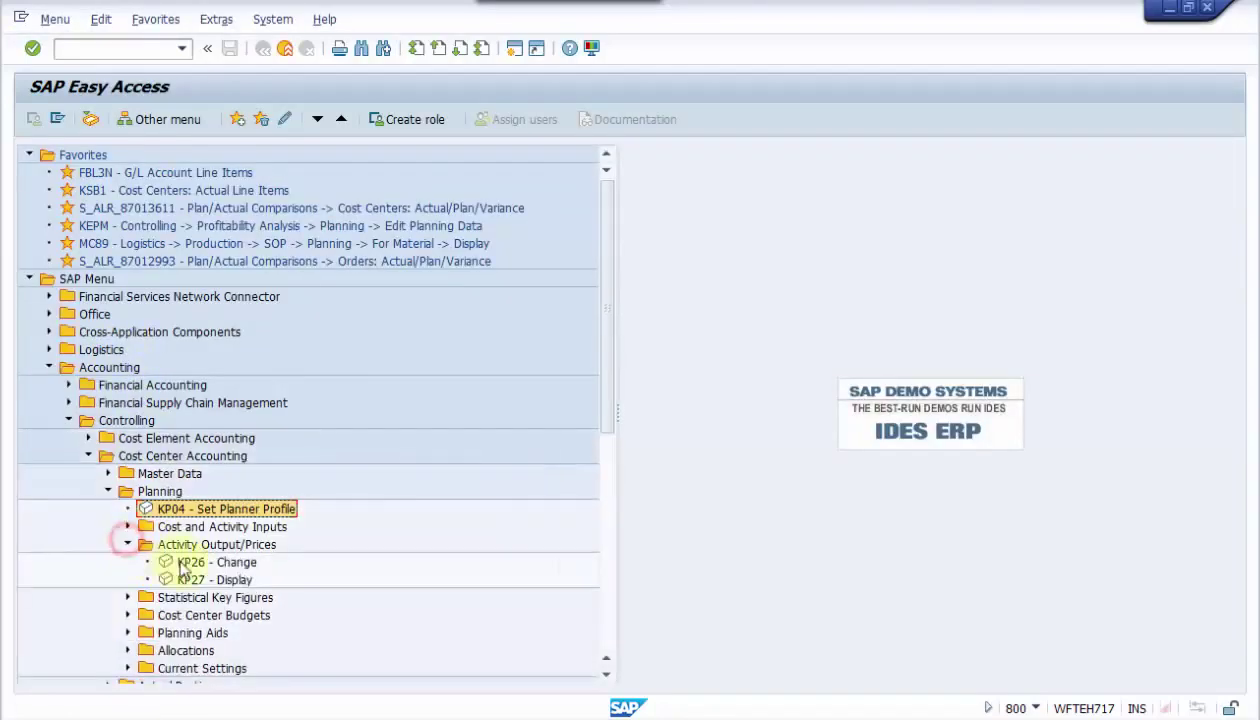
click(188, 563)
double_click(190, 566)
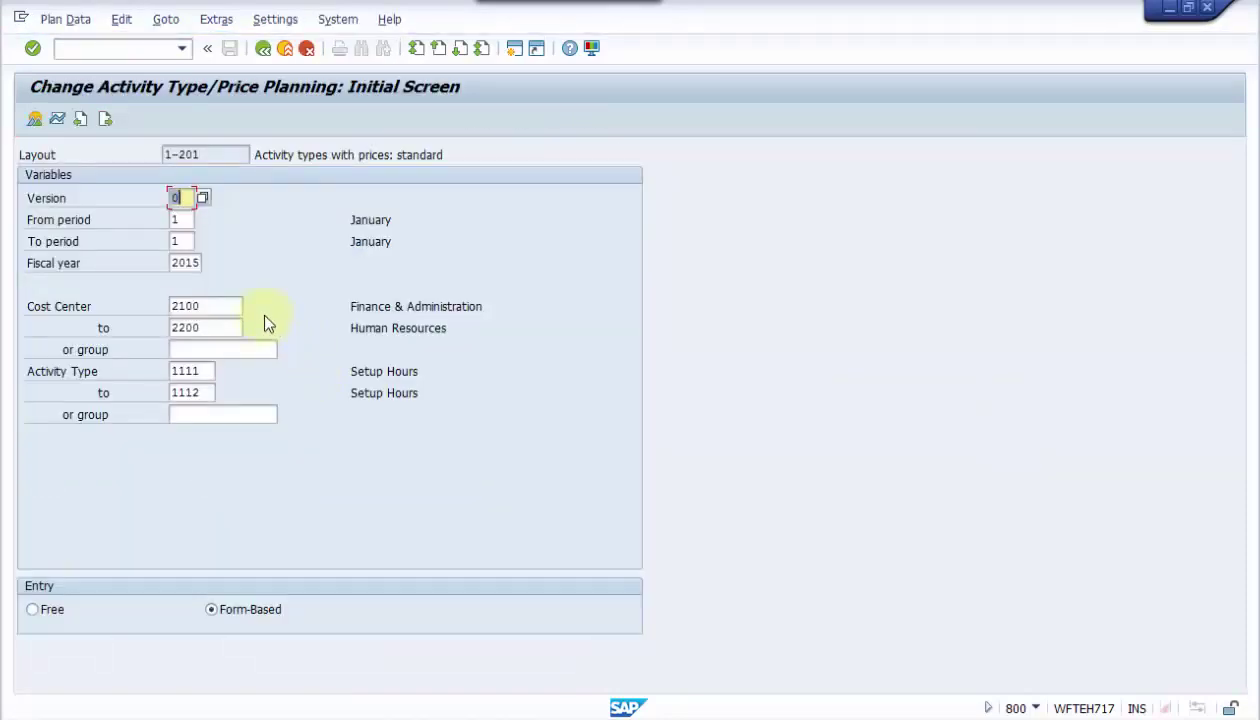
Review the version, period, fiscal year, cost center, activity type and entry mode selections for activity price planning
click(182, 198)
click(186, 241)
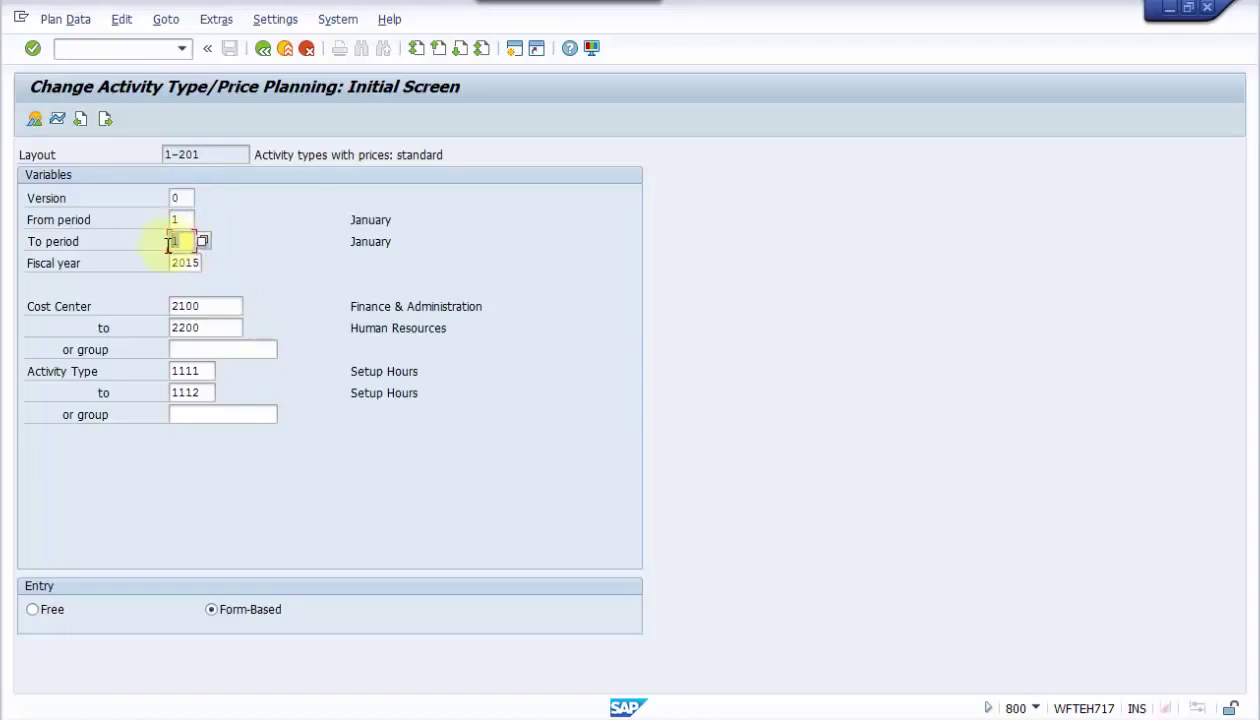
click(180, 219)
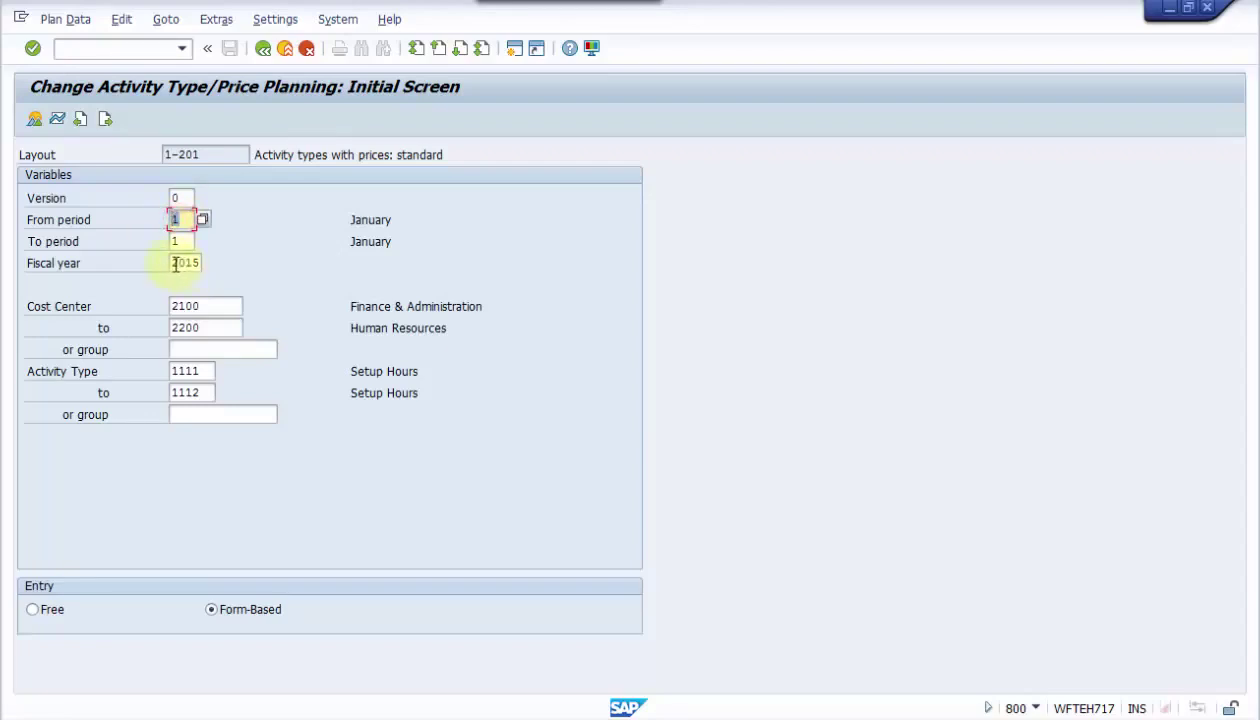
click(172, 263)
click(197, 306)
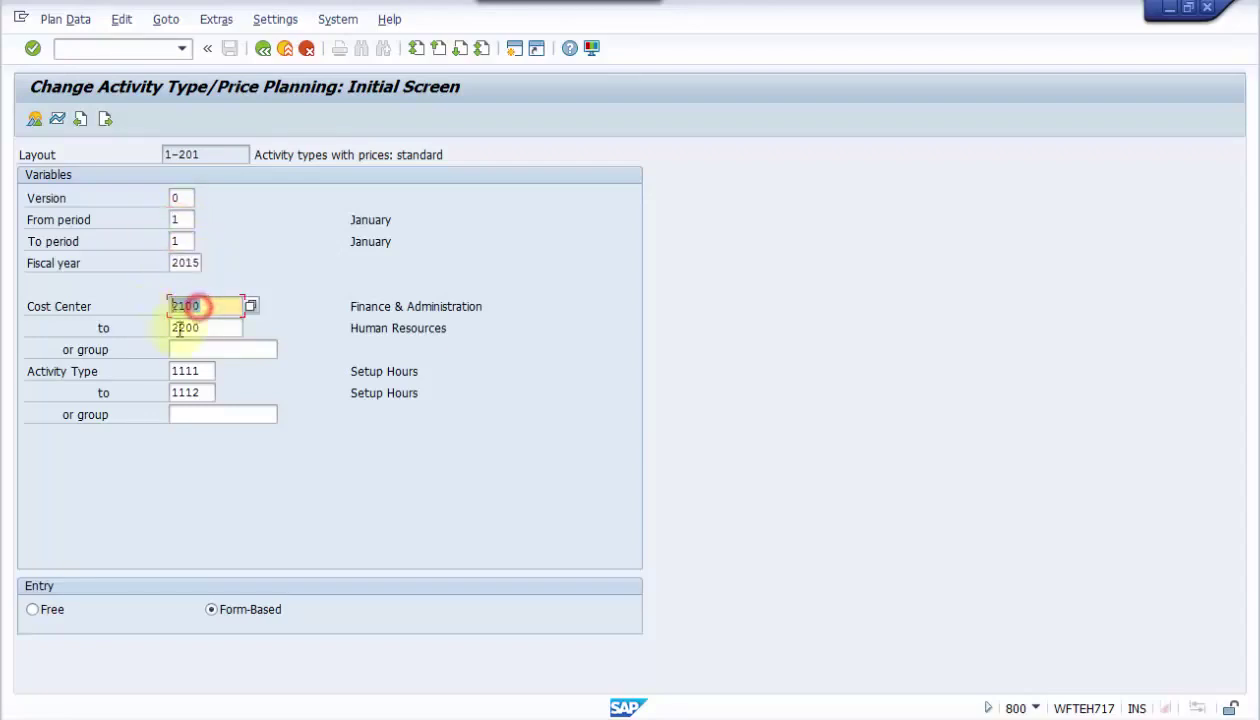
click(220, 329)
click(205, 371)
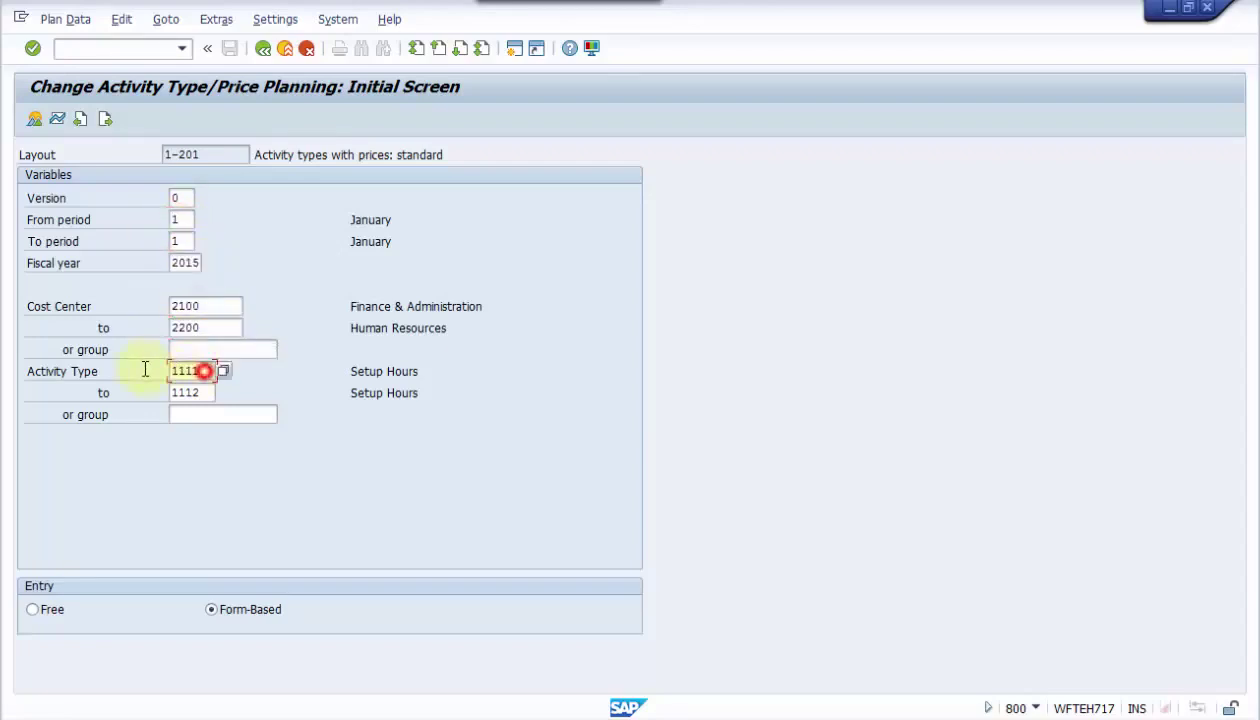
click(205, 392)
click(225, 609)
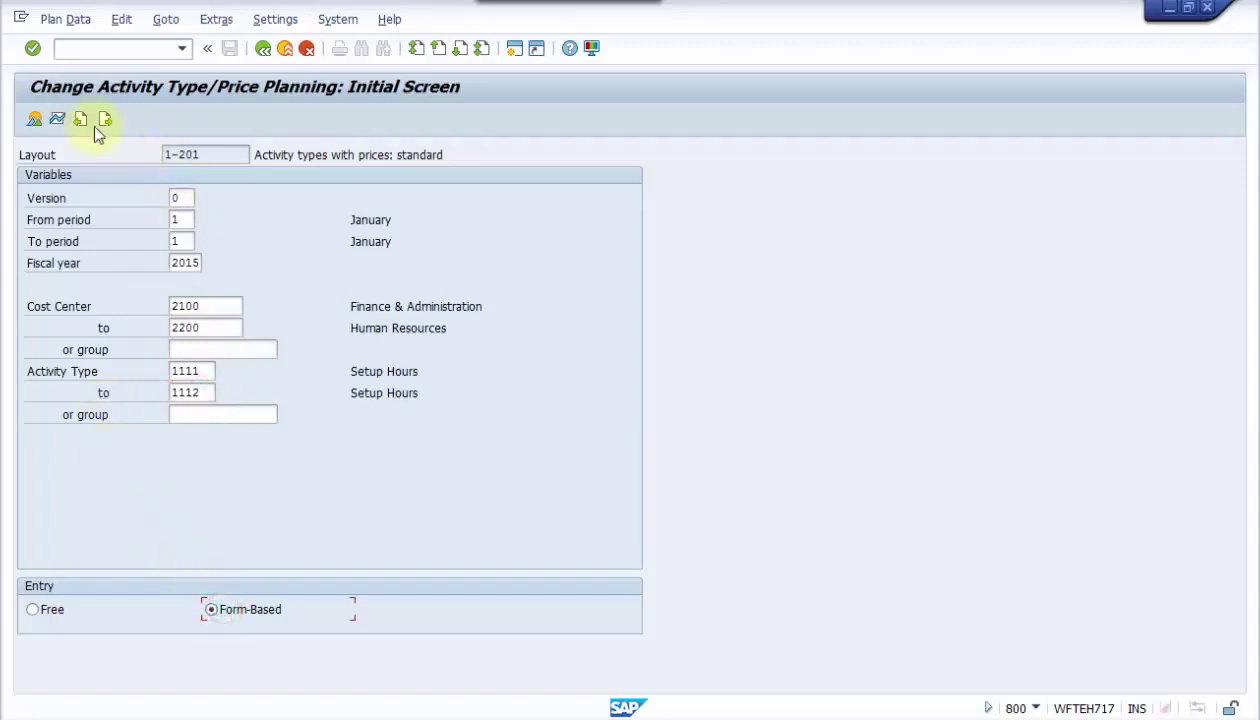
Open the planning overview for cost center 2100 and examine its activity types, widening the activity type column
click(38, 120)
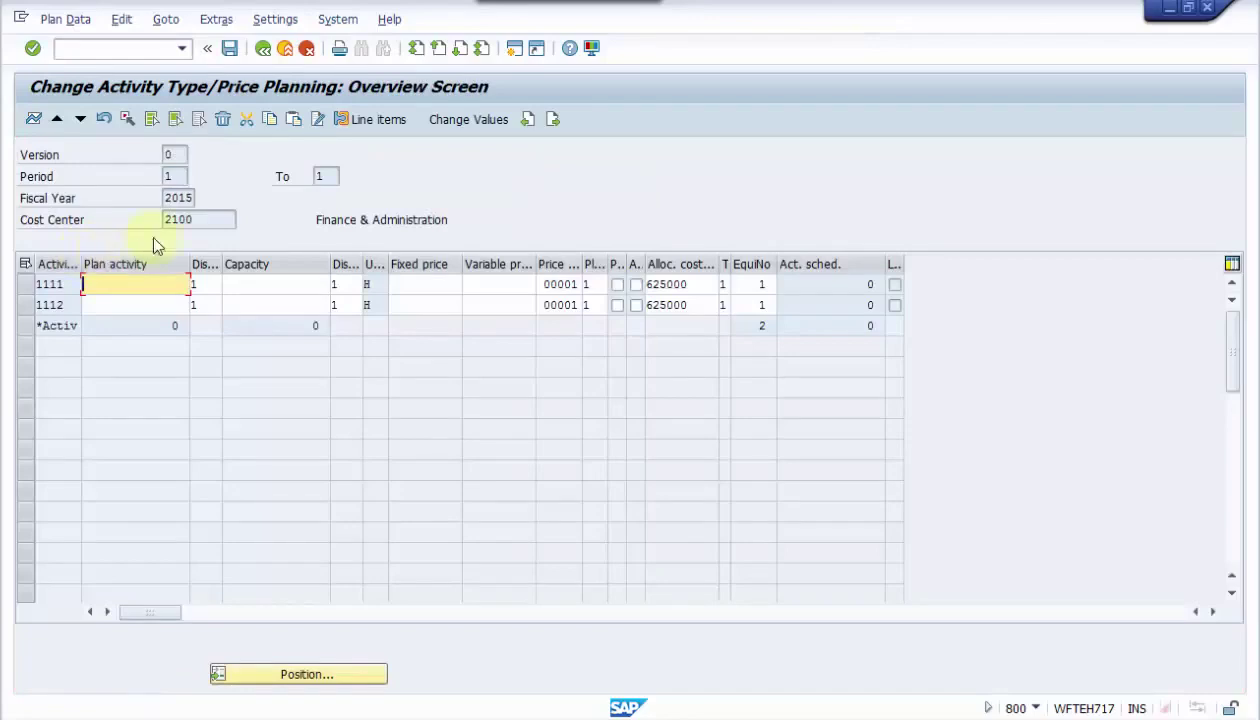
drag(203, 220, 118, 220)
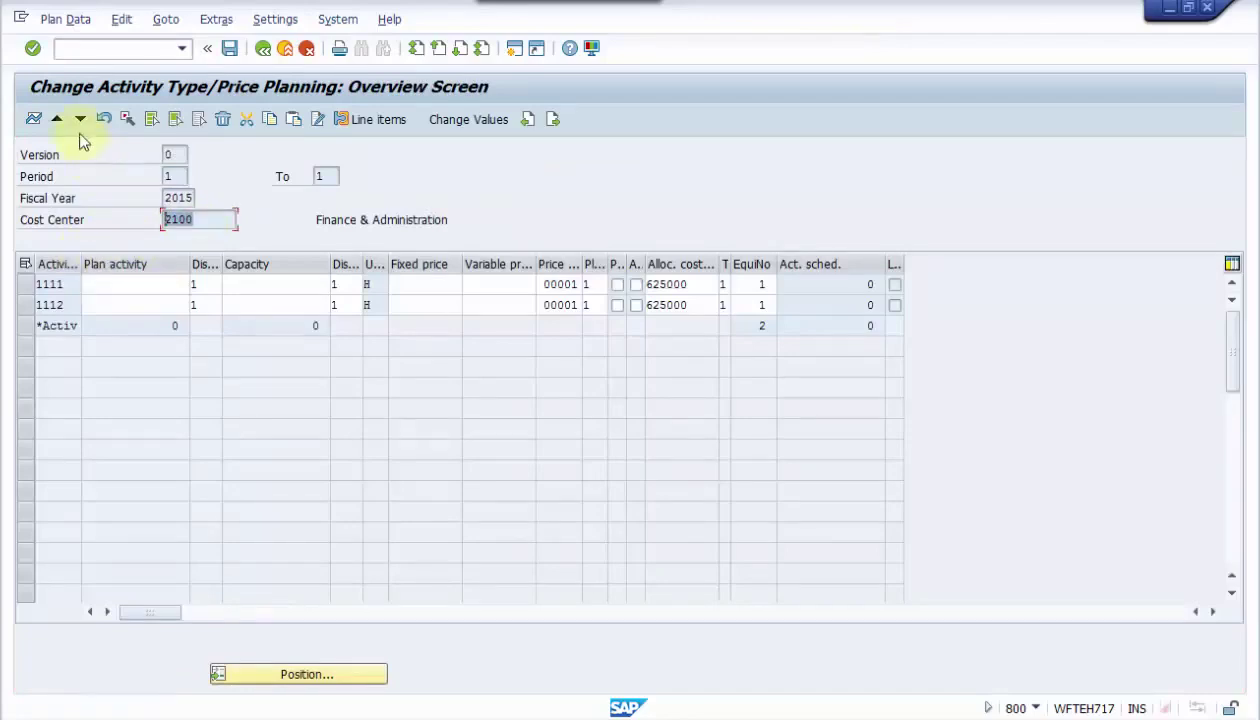
click(66, 302)
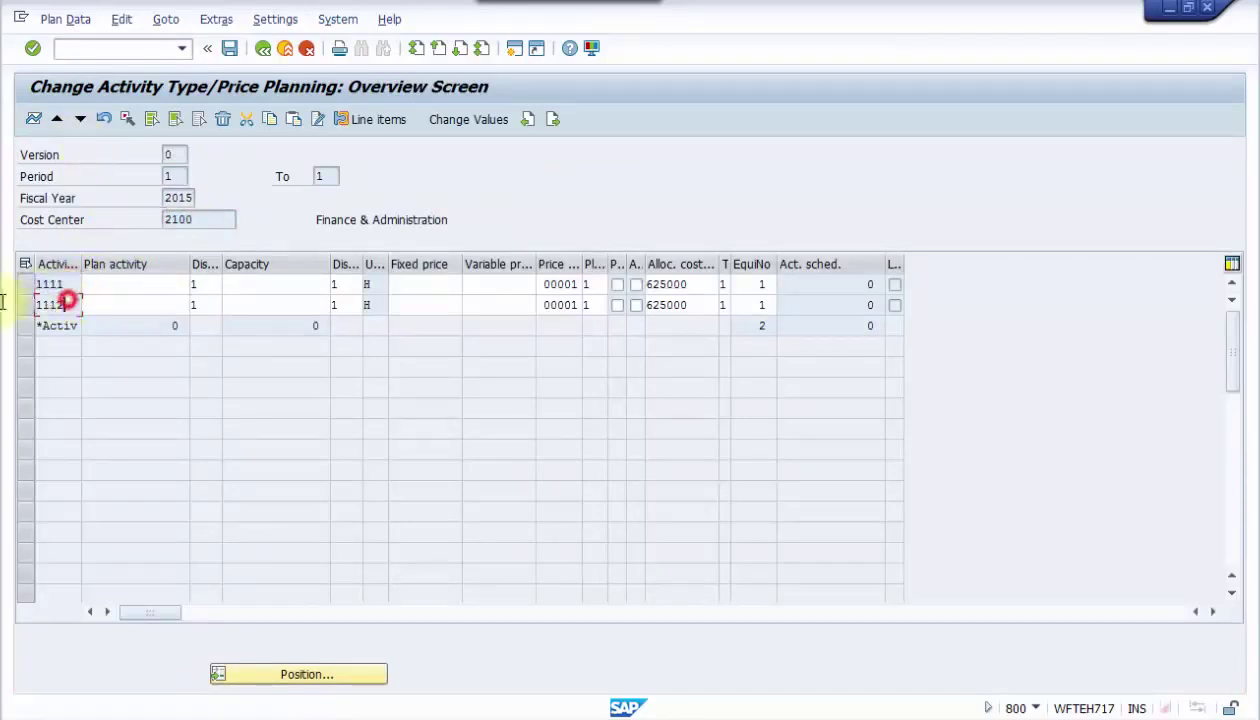
double_click(66, 302)
drag(80, 264, 117, 264)
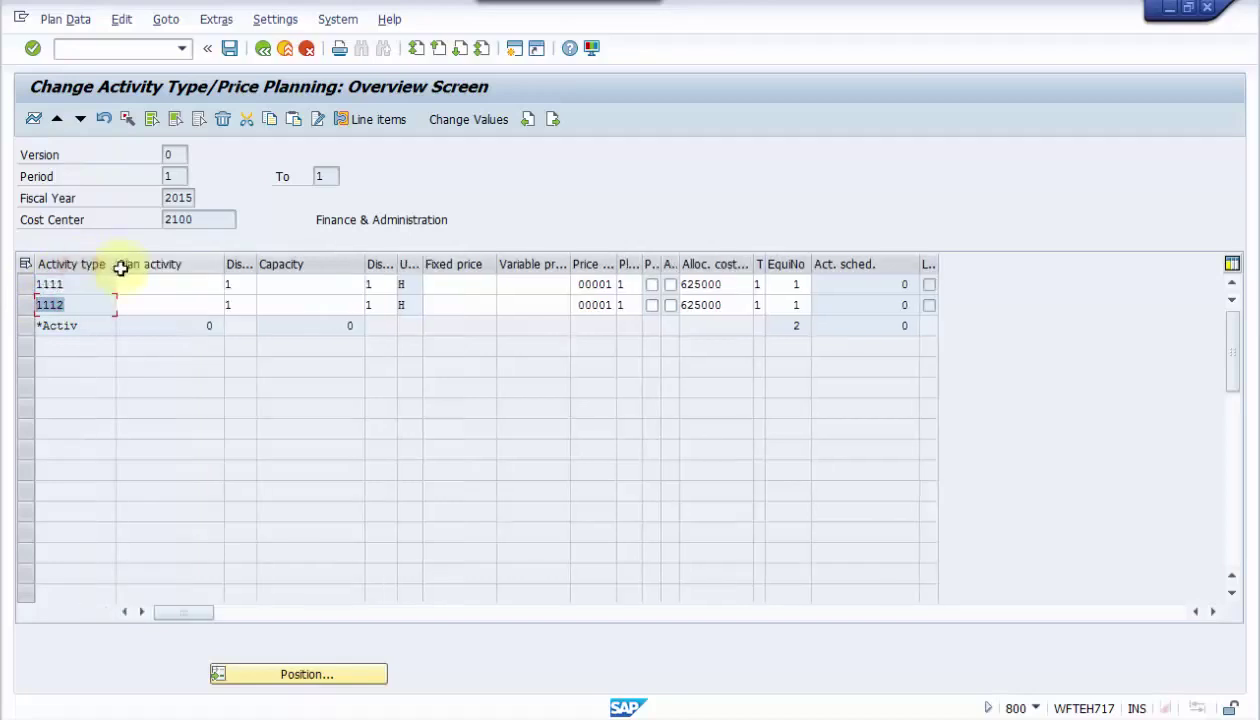
Advance the planning overview to cost center 2200 and examine its activity types
click(86, 220)
click(80, 120)
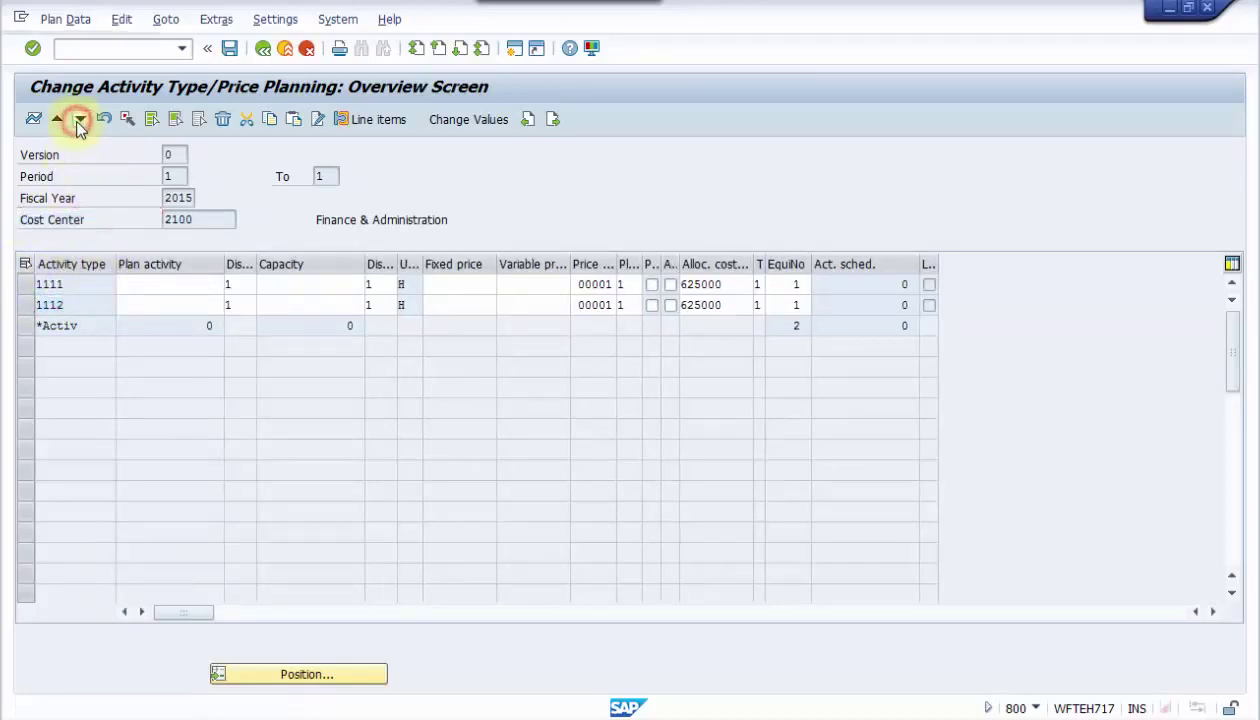
drag(218, 226, 132, 231)
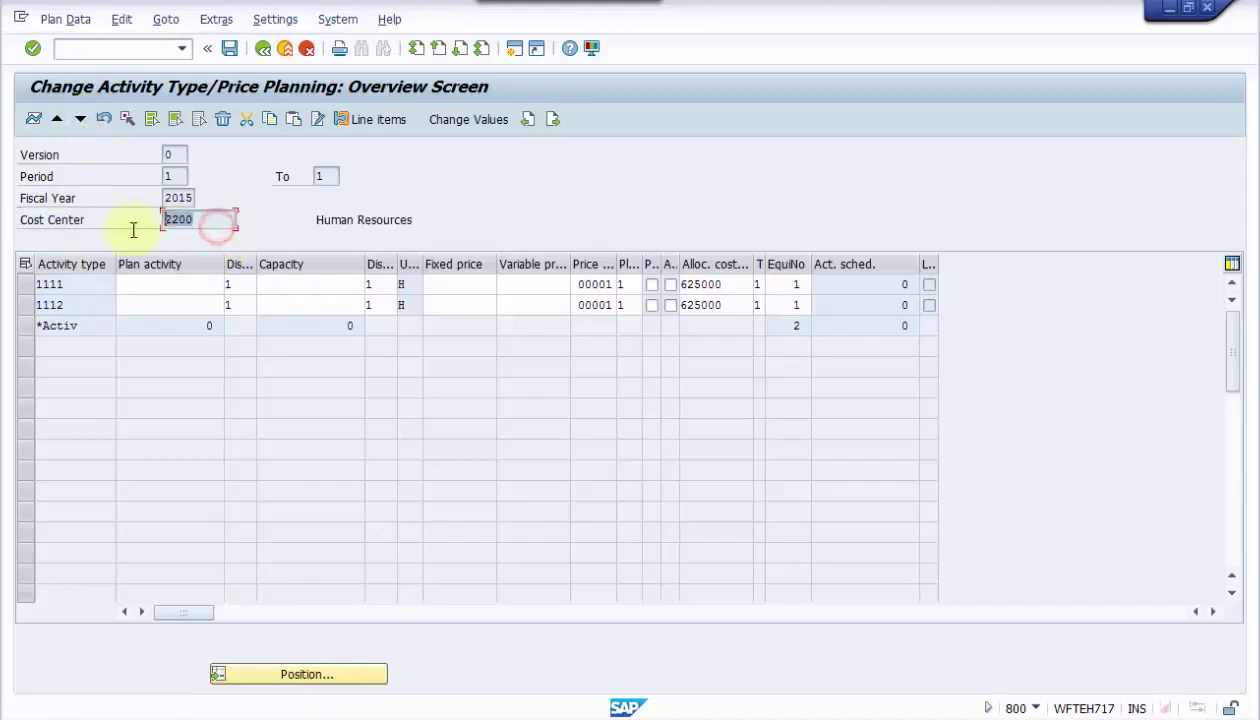
click(90, 287)
drag(78, 304, 24, 306)
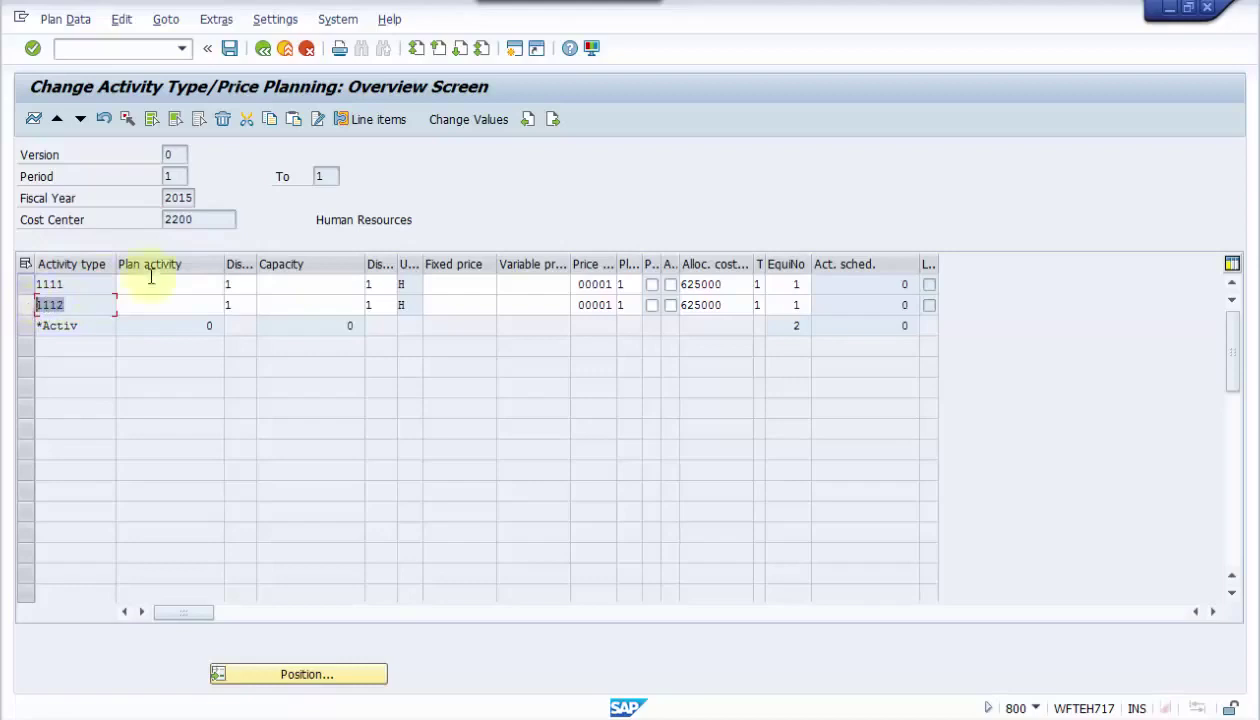
Return to the initial planning screen and check which planning layout is used
click(265, 52)
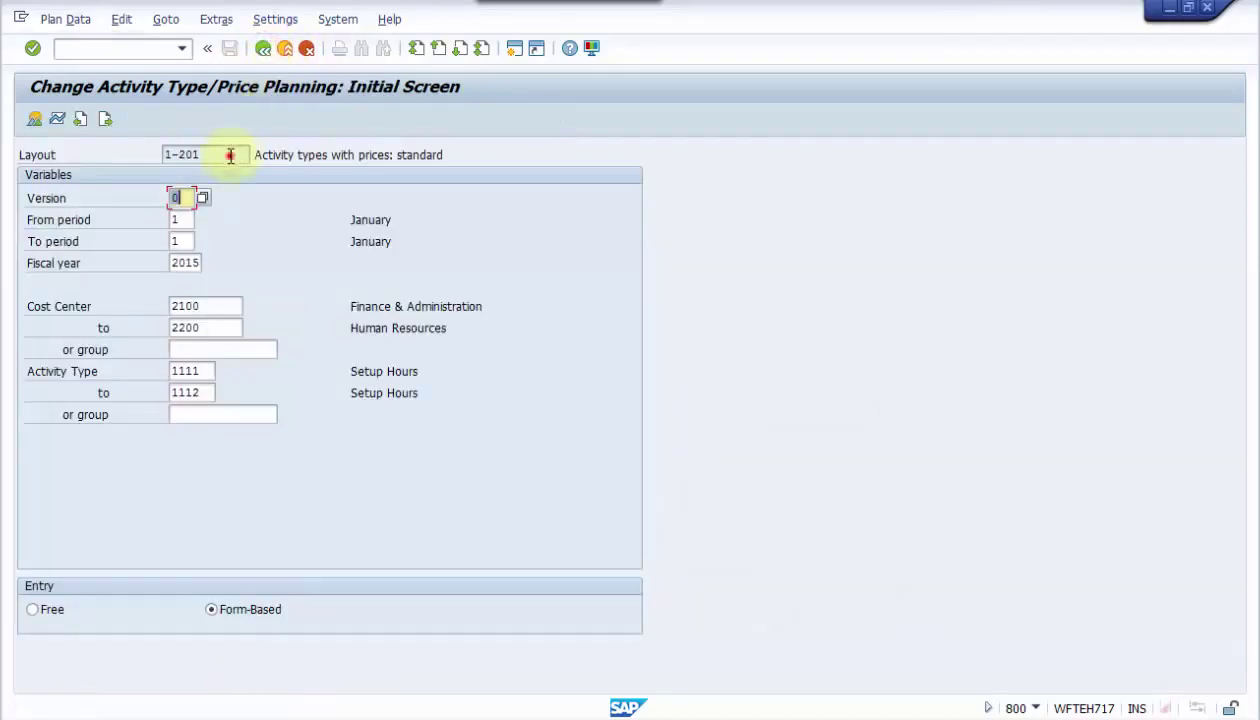
drag(230, 155, 141, 160)
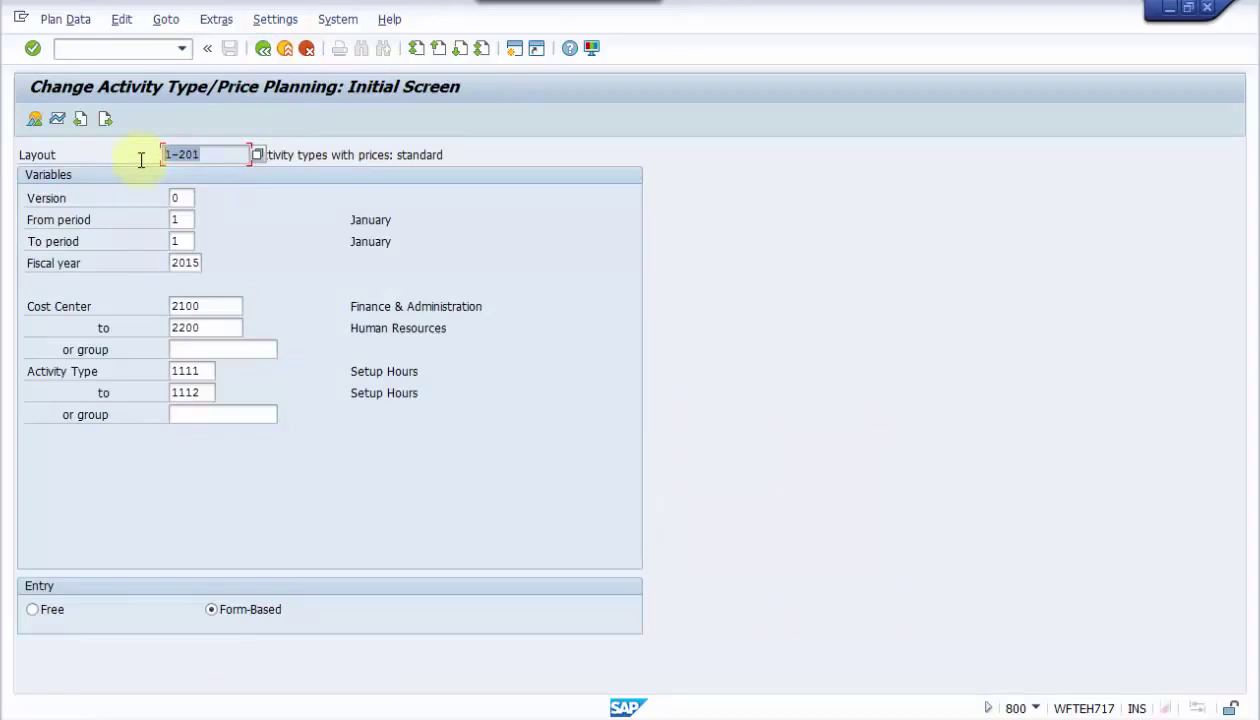
click(141, 160)
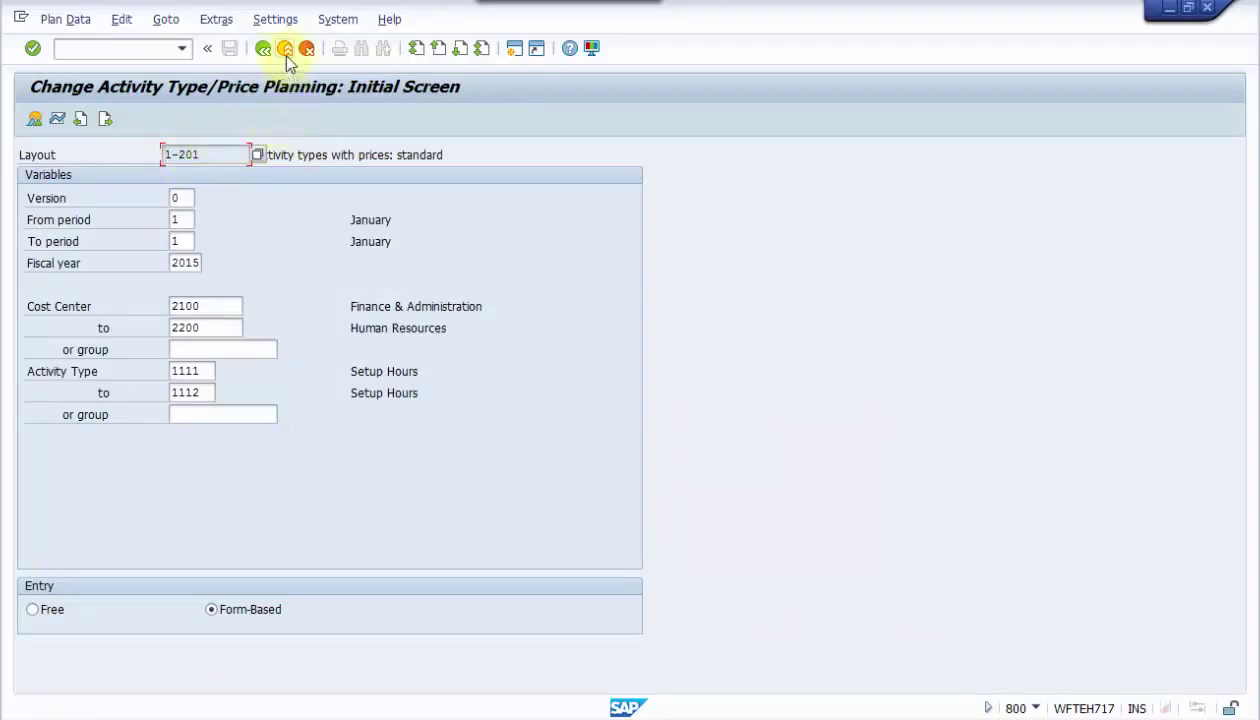
Open a new session, run transaction spro and display the SAP Reference IMG
click(513, 49)
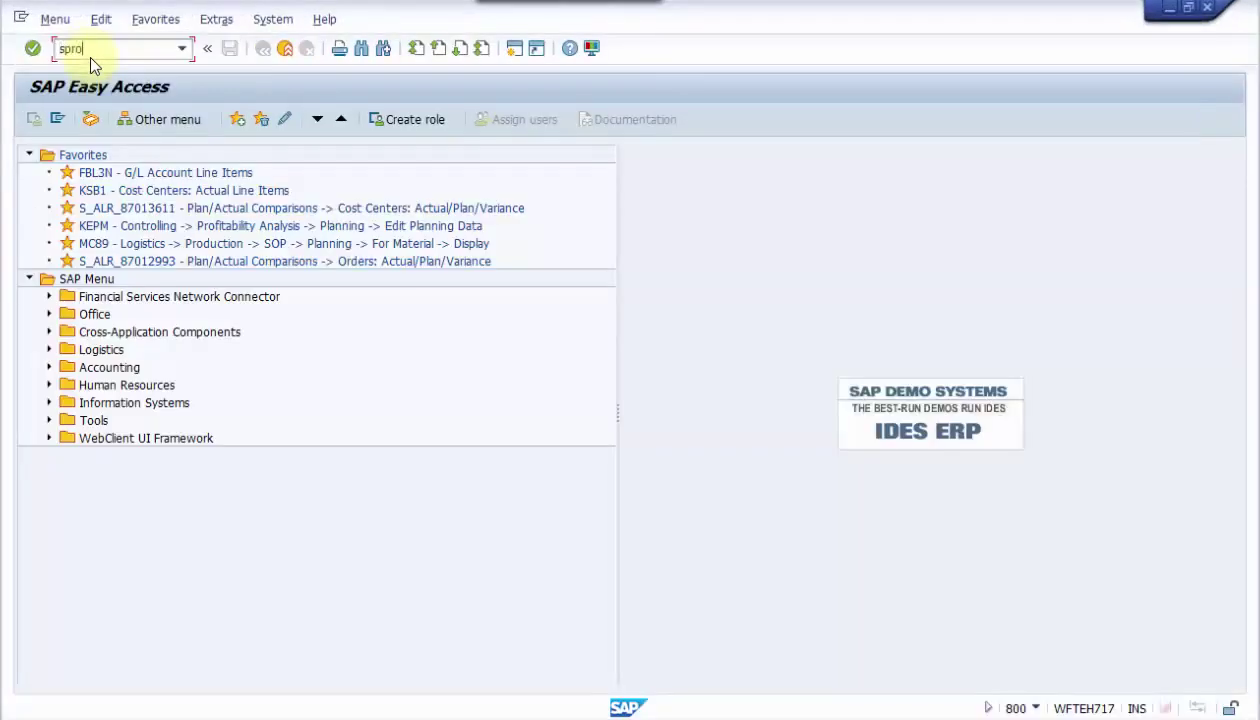
click(89, 56)
text(spro)
click(33, 48)
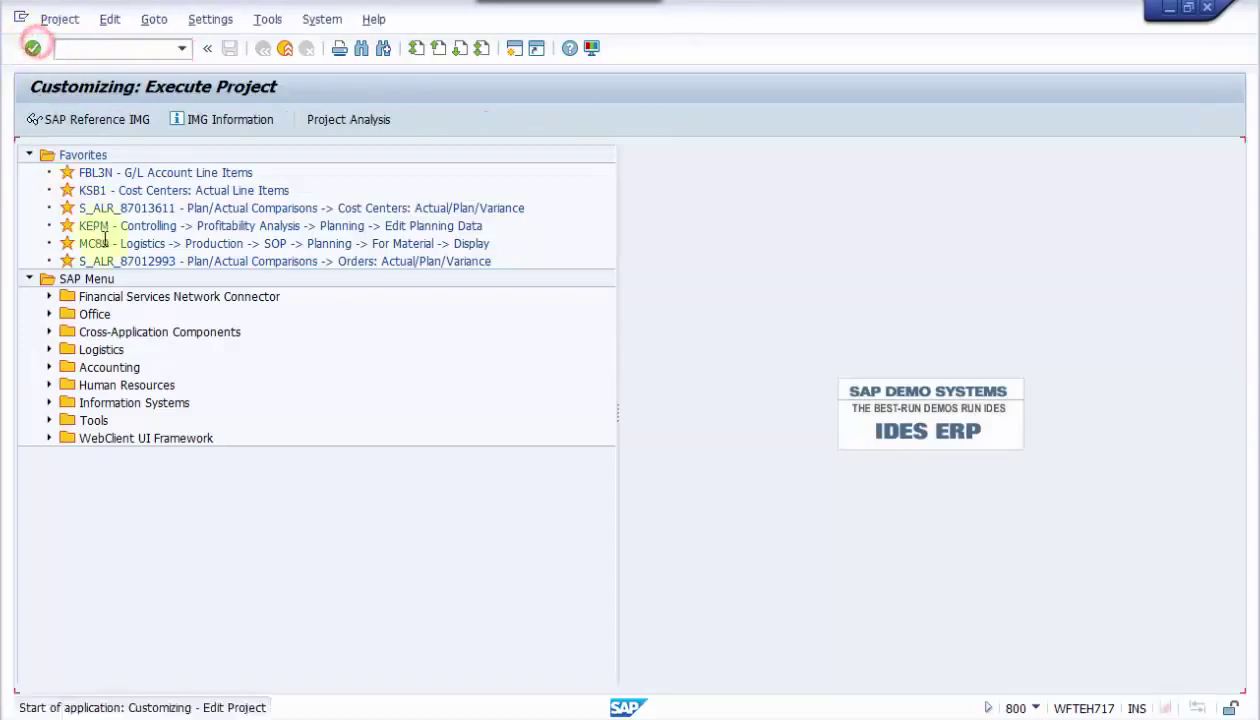
click(108, 119)
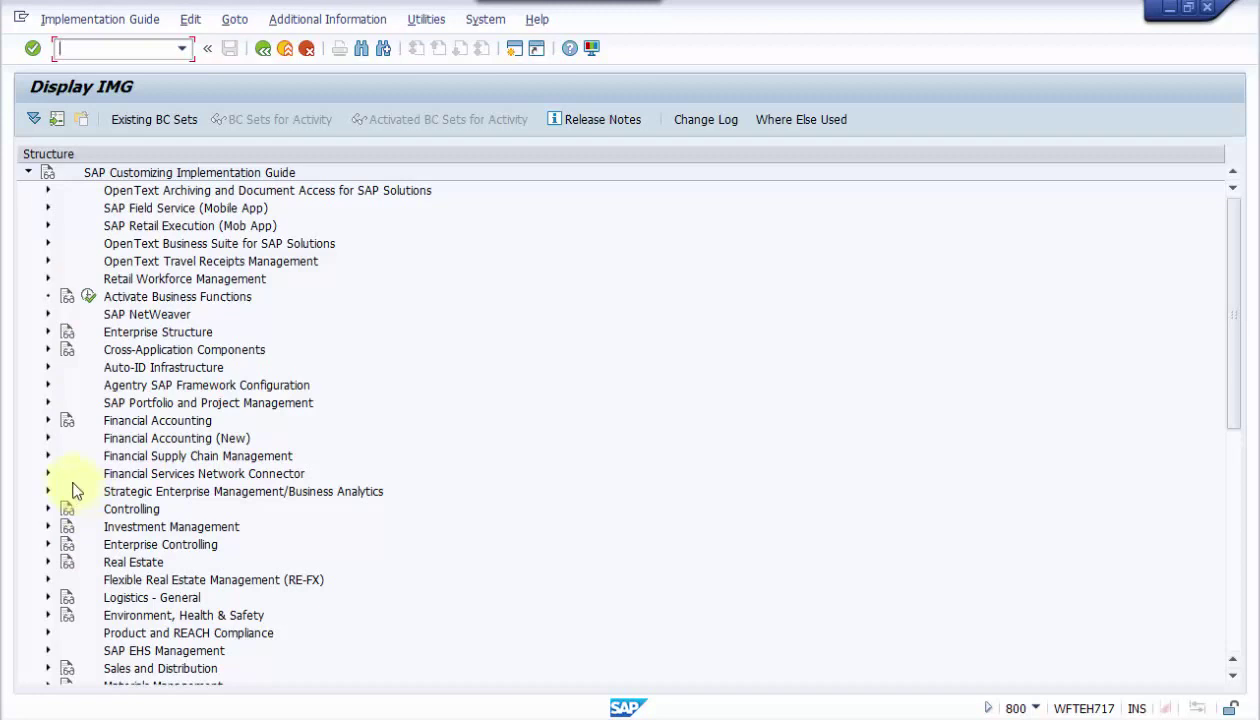
Expand the IMG through Controlling, Cost Center Accounting, Planning and Manual Planning to show the User-Defined Planning Layouts activities
click(45, 509)
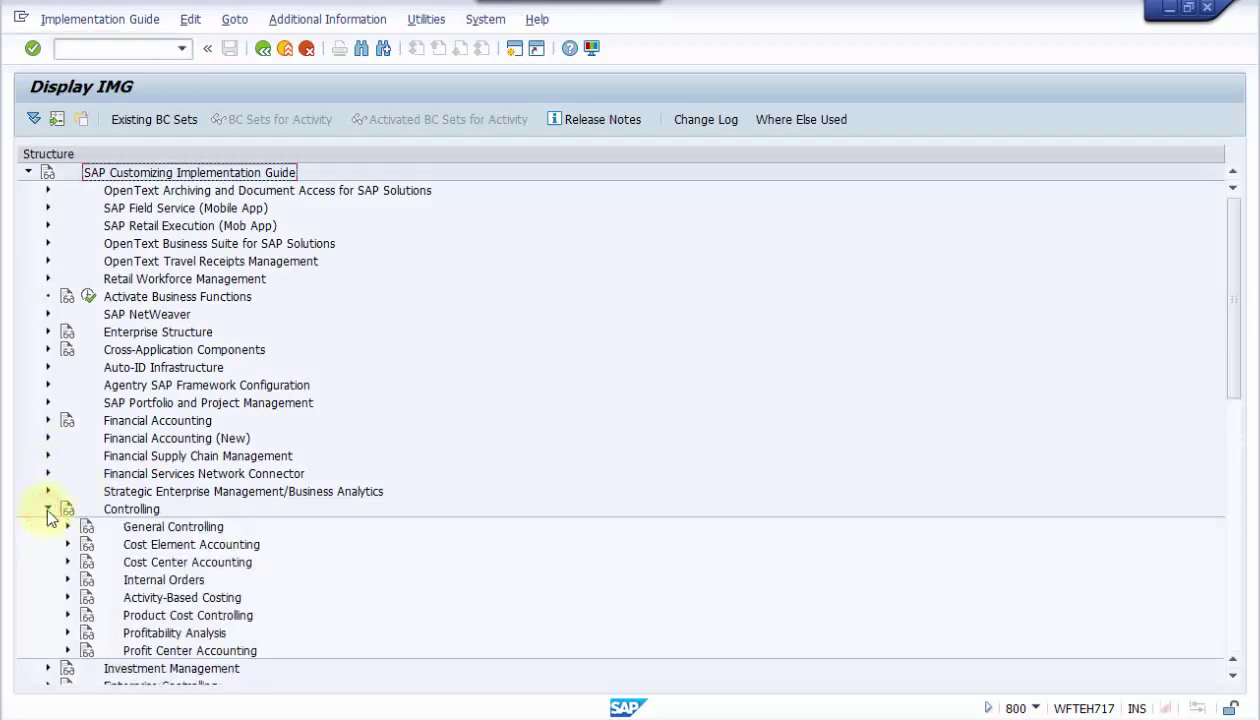
scroll(113, 455, down, 2)
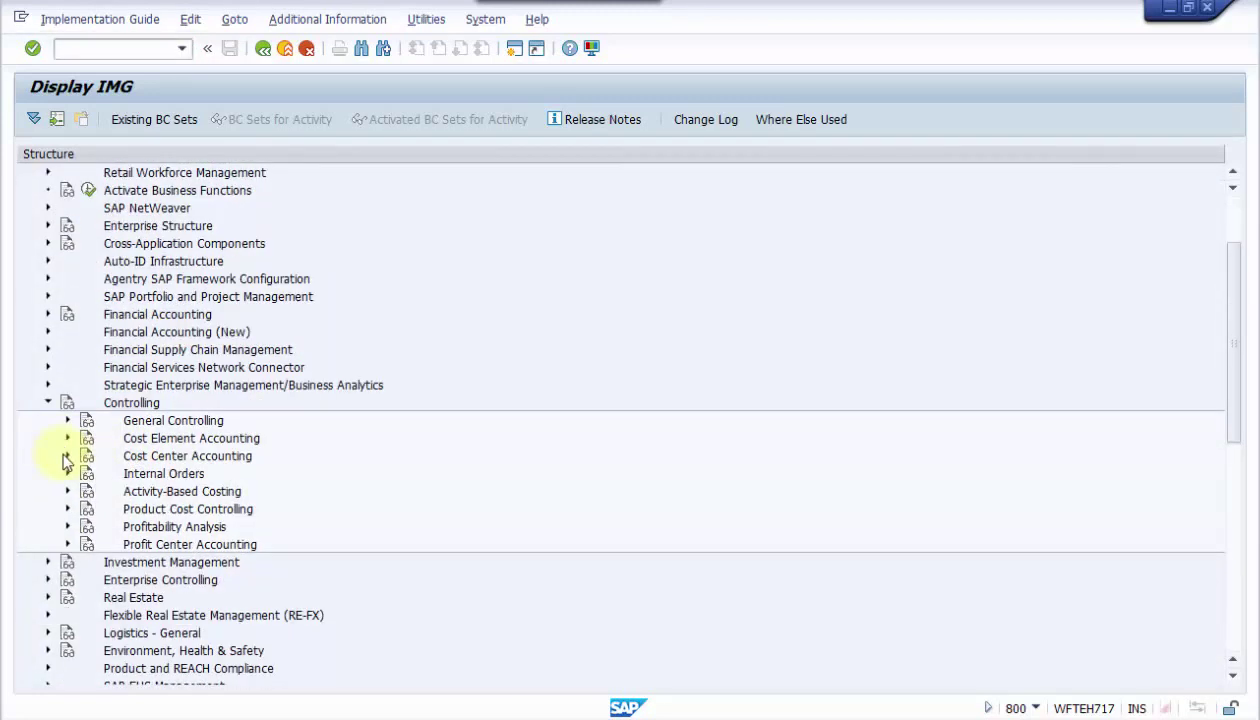
click(66, 456)
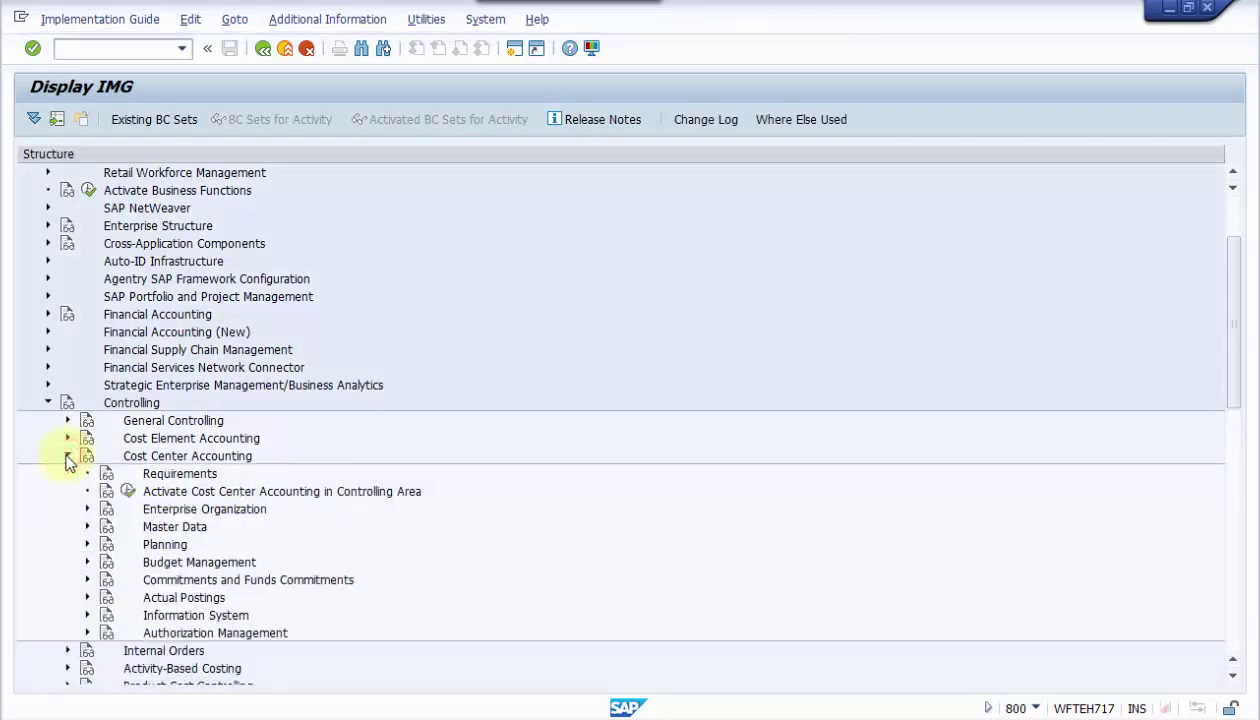
scroll(80, 450, down, 2)
click(86, 421)
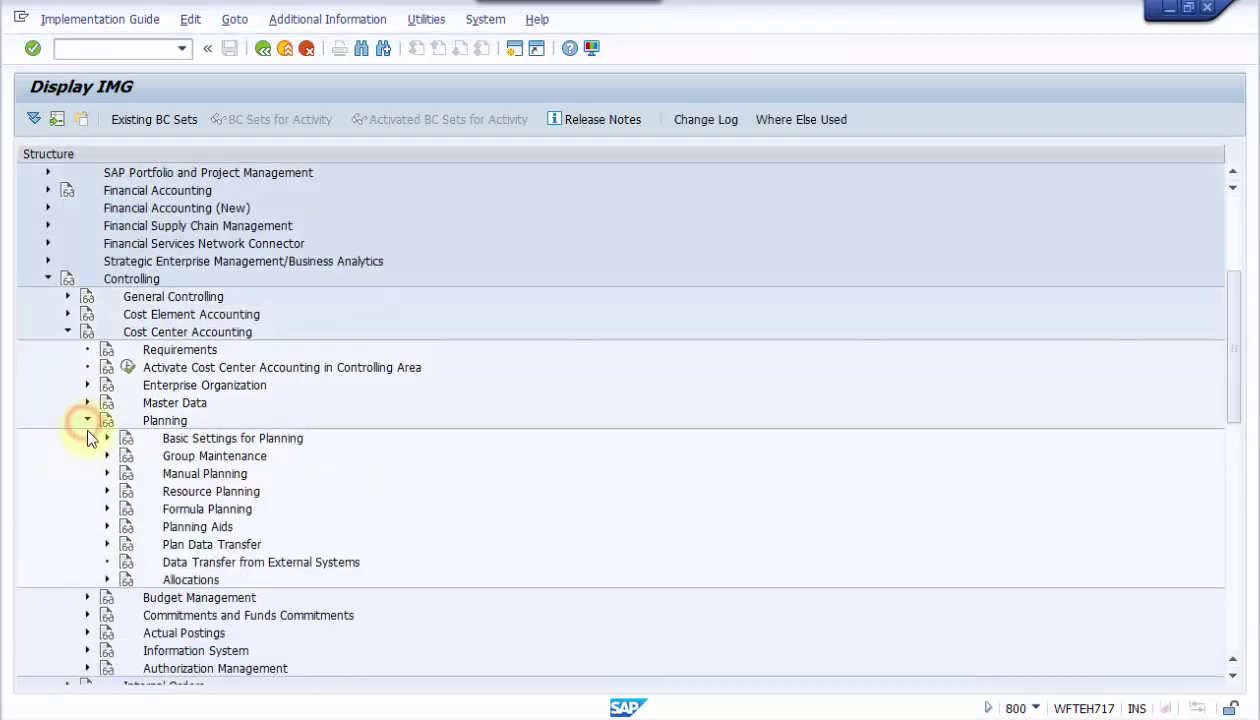
click(107, 473)
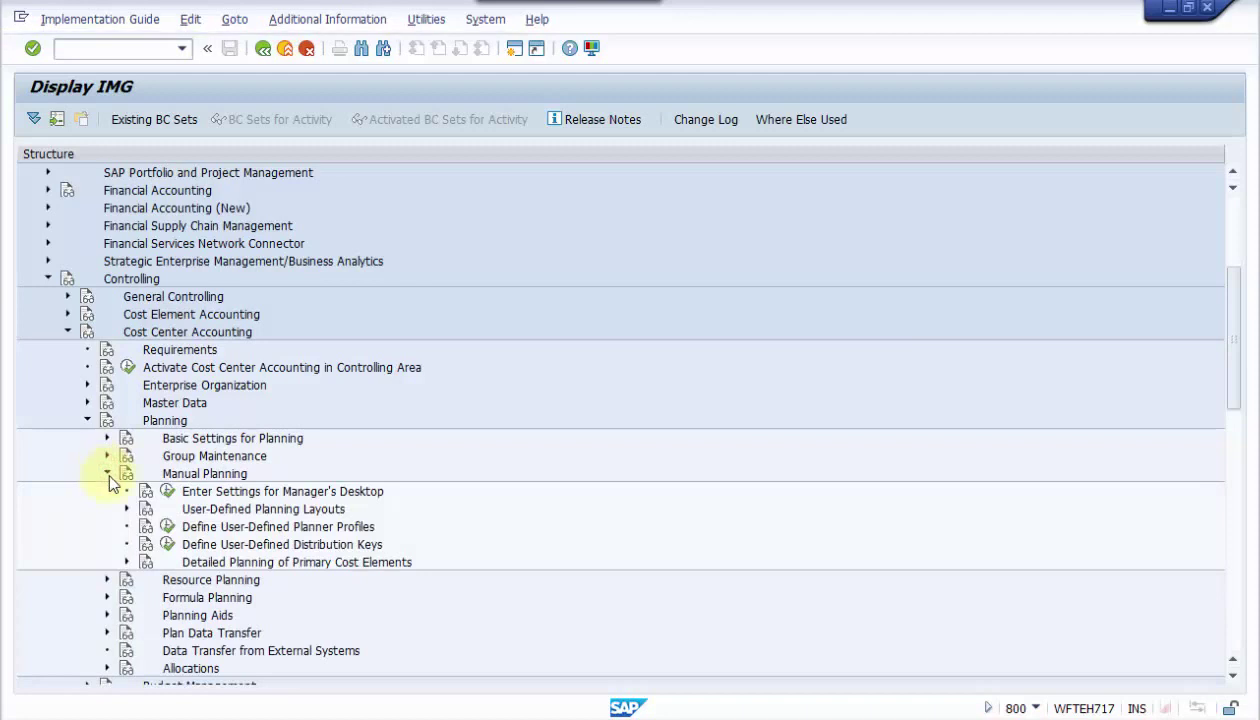
click(126, 509)
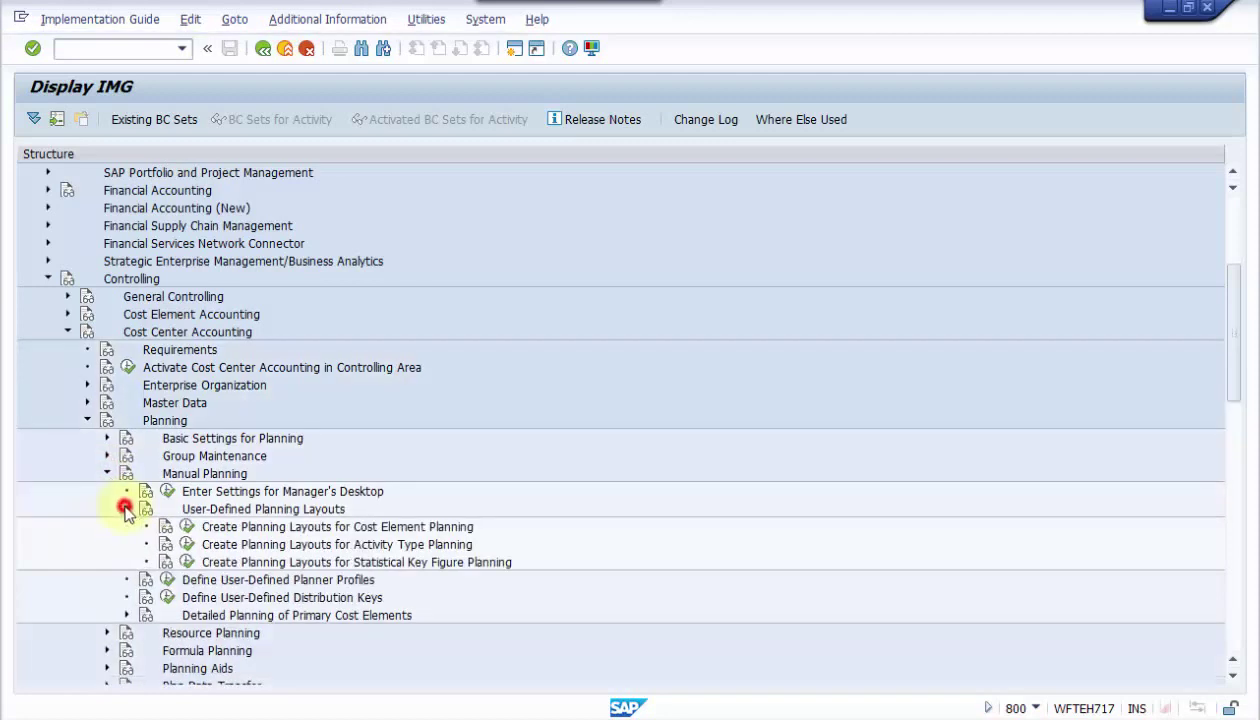
Execute Create Planning Layouts for Activity Type Planning and choose the activity for creating an activity type planning layout
click(217, 545)
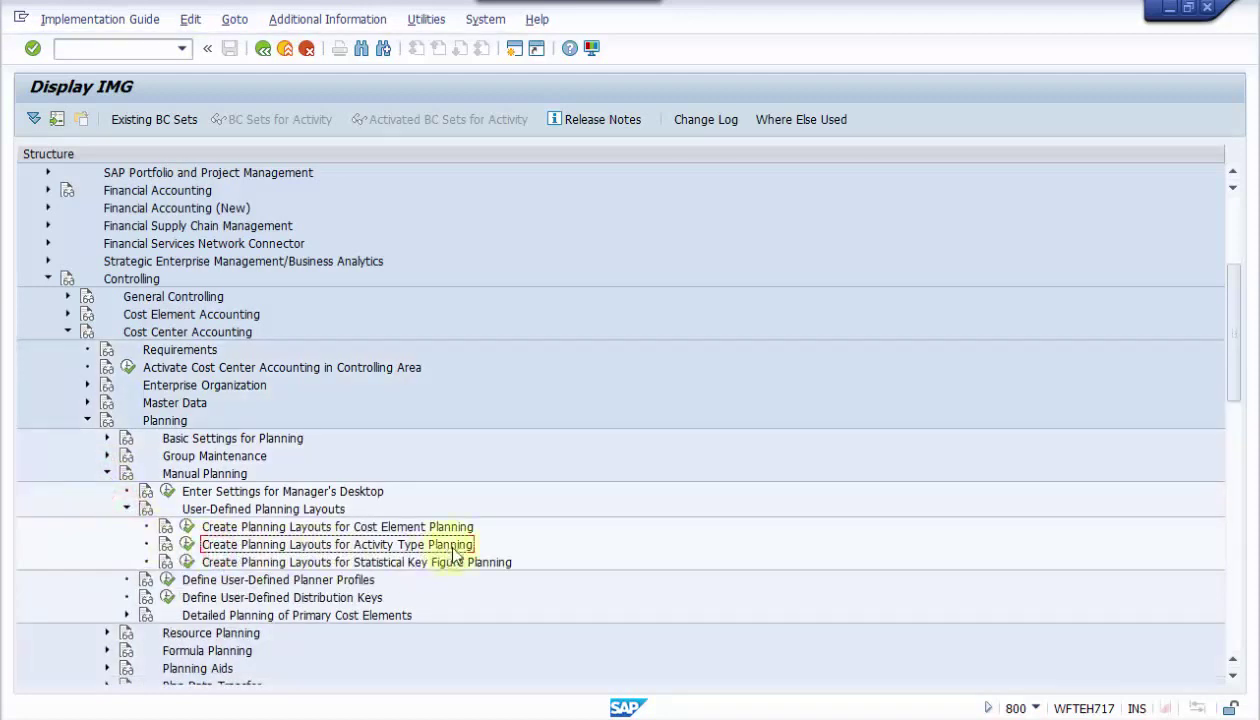
click(186, 543)
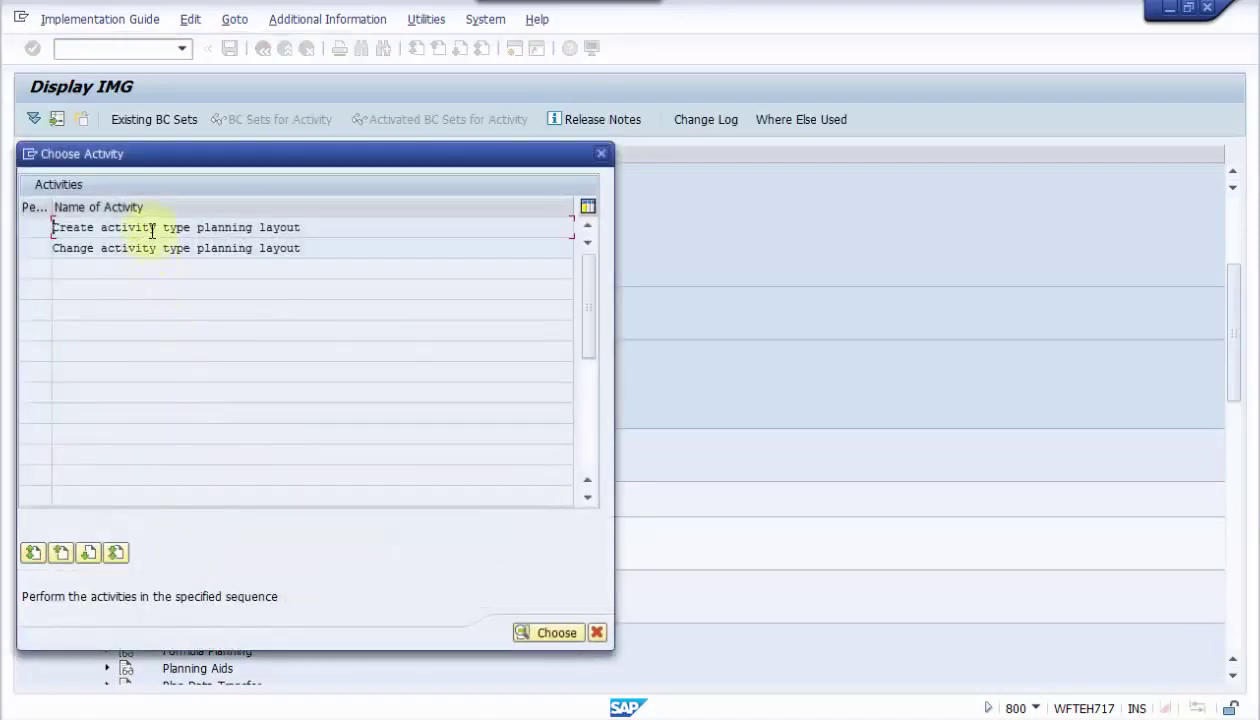
double_click(151, 227)
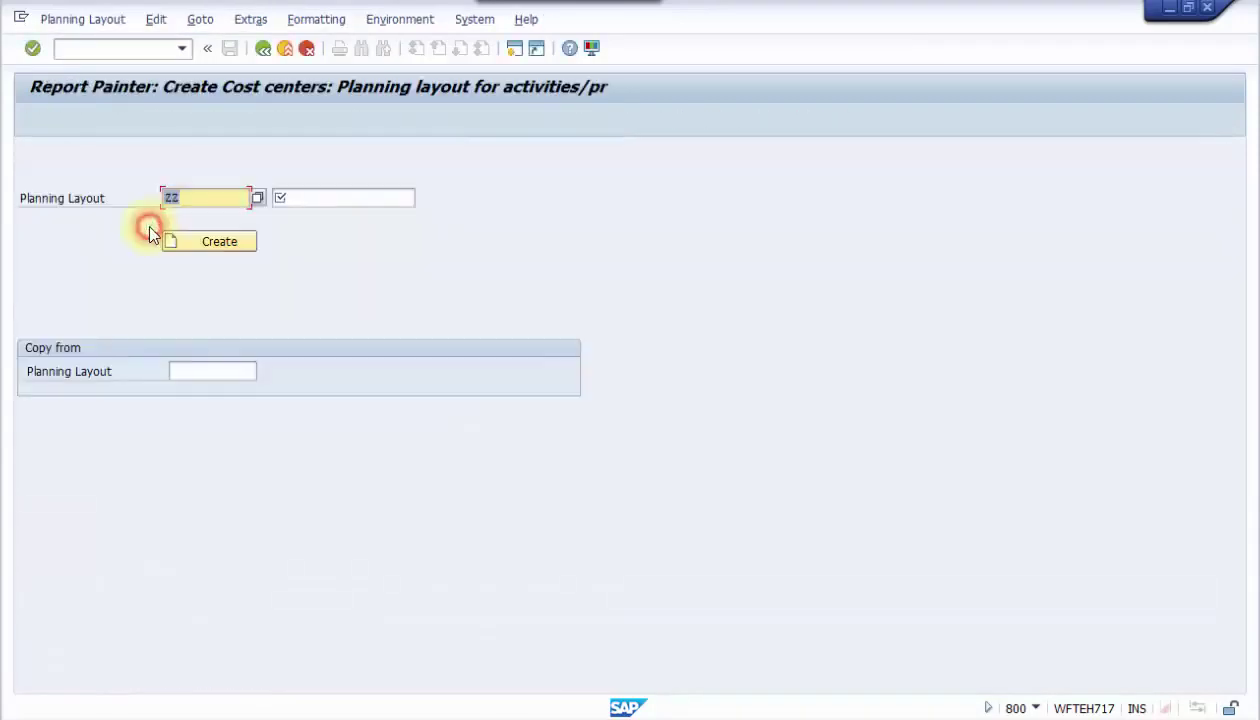
Choose layout 1-201, Activity types with prices: standard, as the planning layout to copy from
click(211, 368)
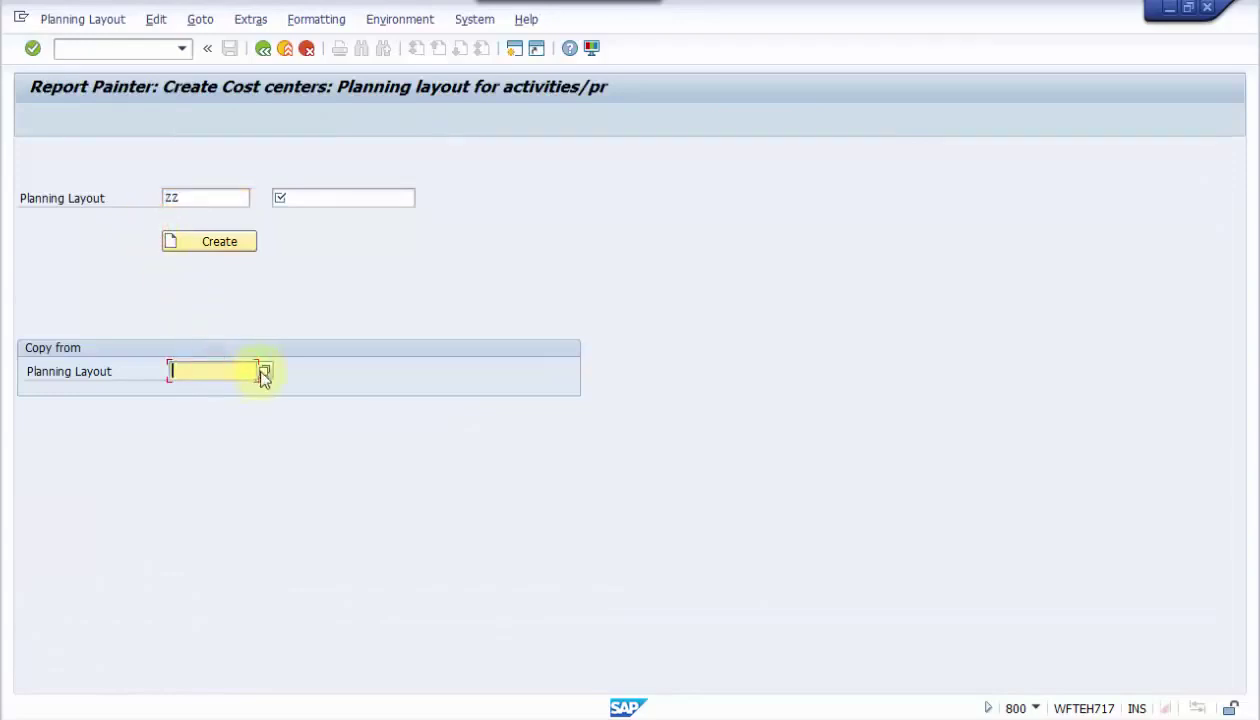
click(261, 370)
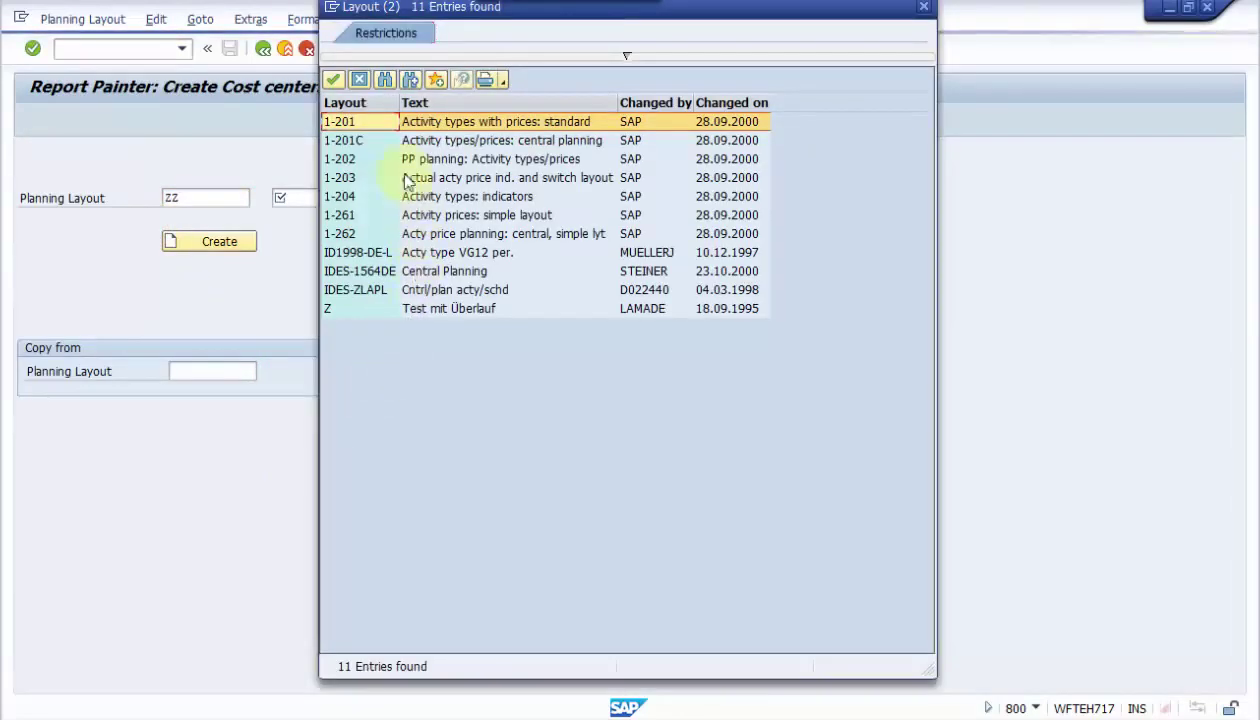
click(346, 125)
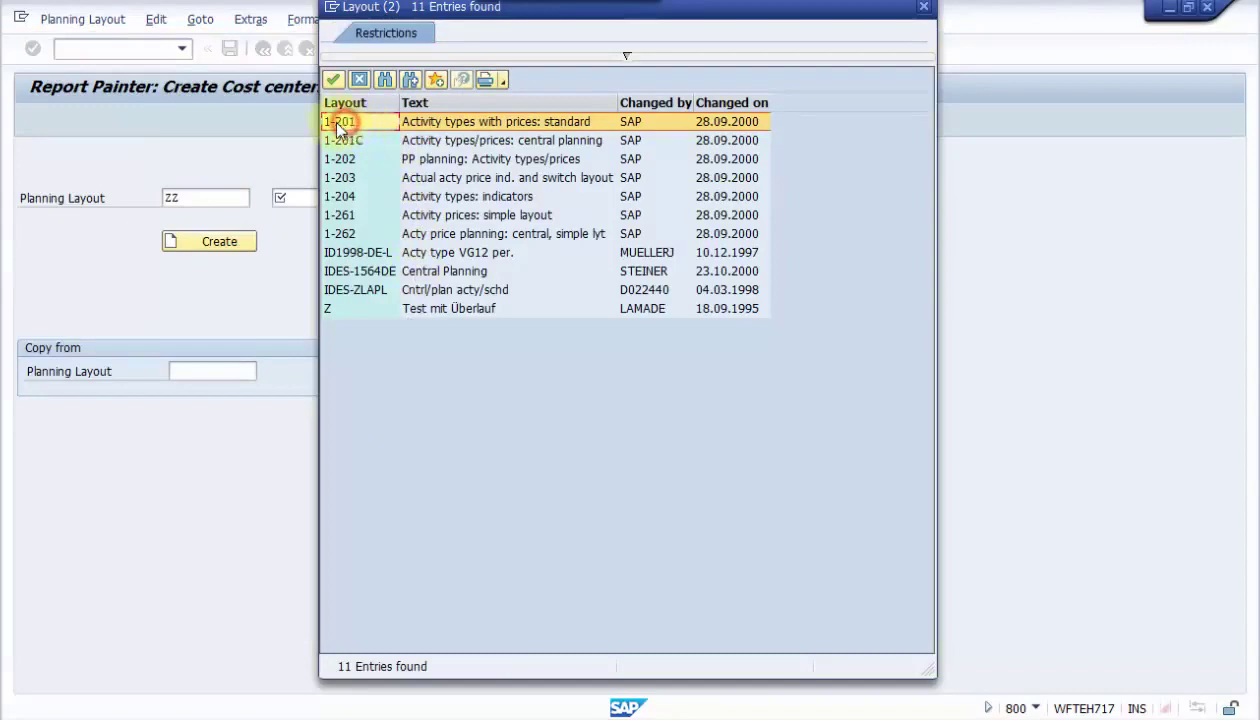
double_click(455, 121)
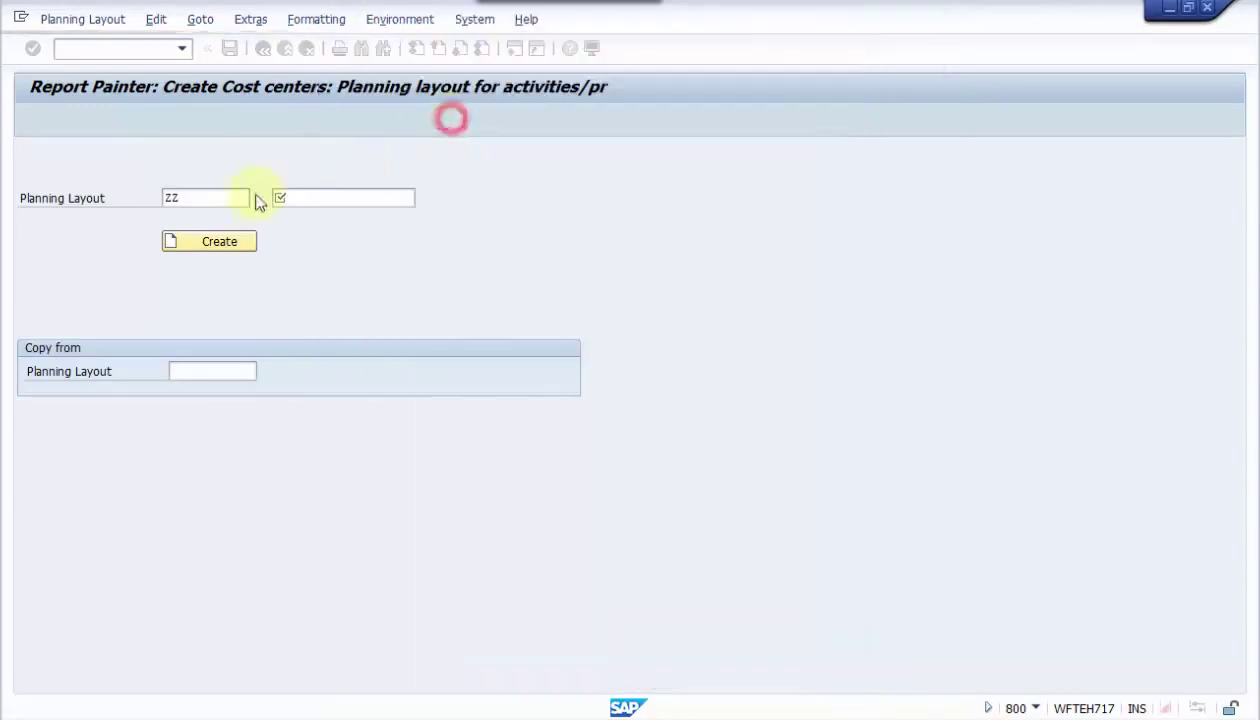
Create the copied planning layout under the name Z1-201, using Z1-201 as its description too
click(196, 198)
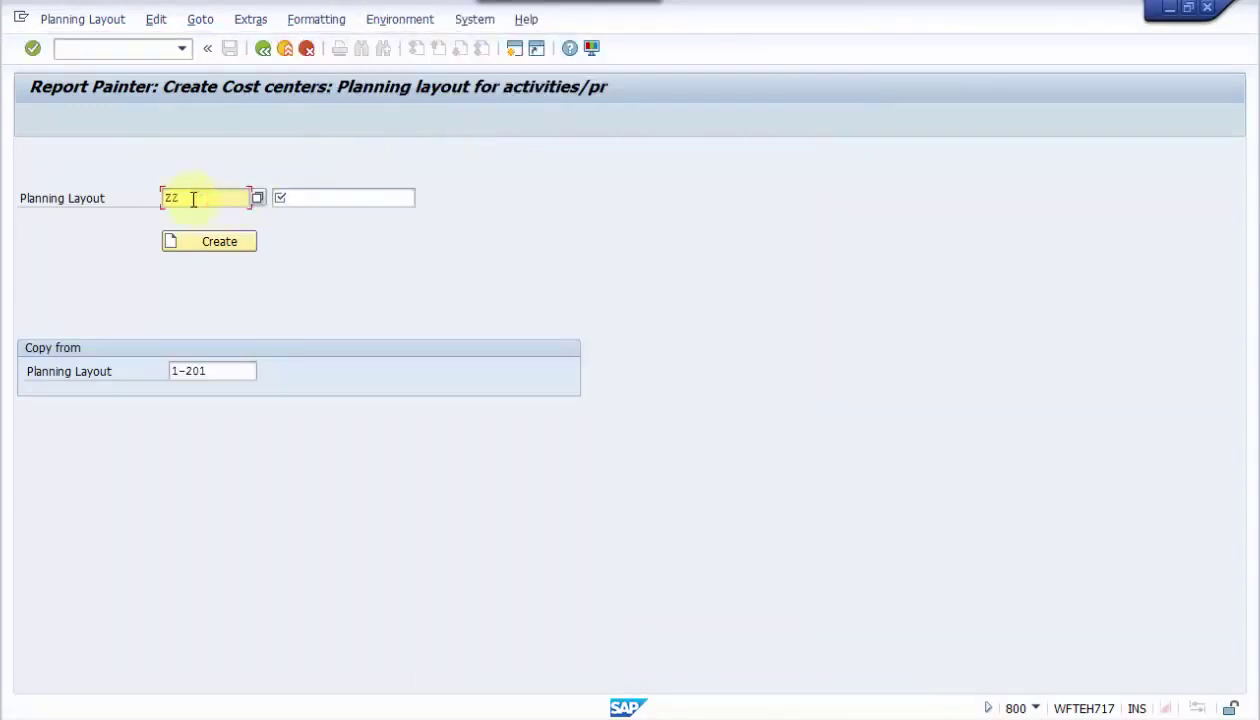
key(BackSpace)
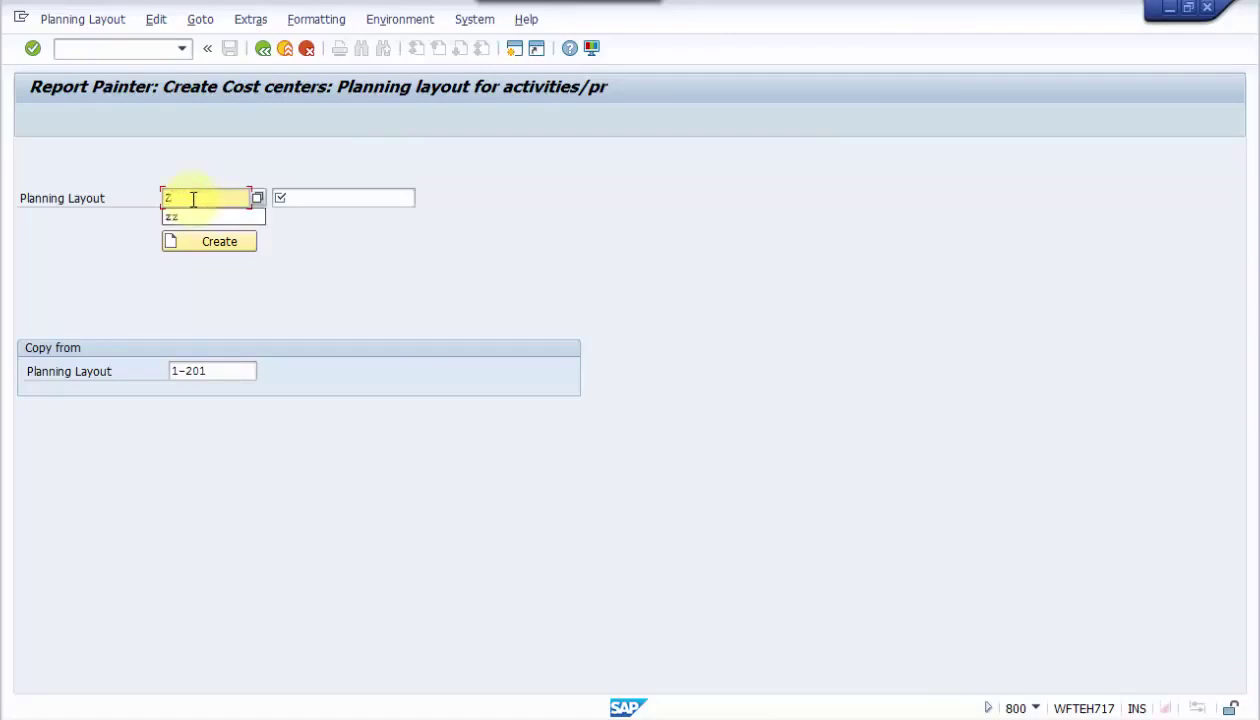
text(1-201)
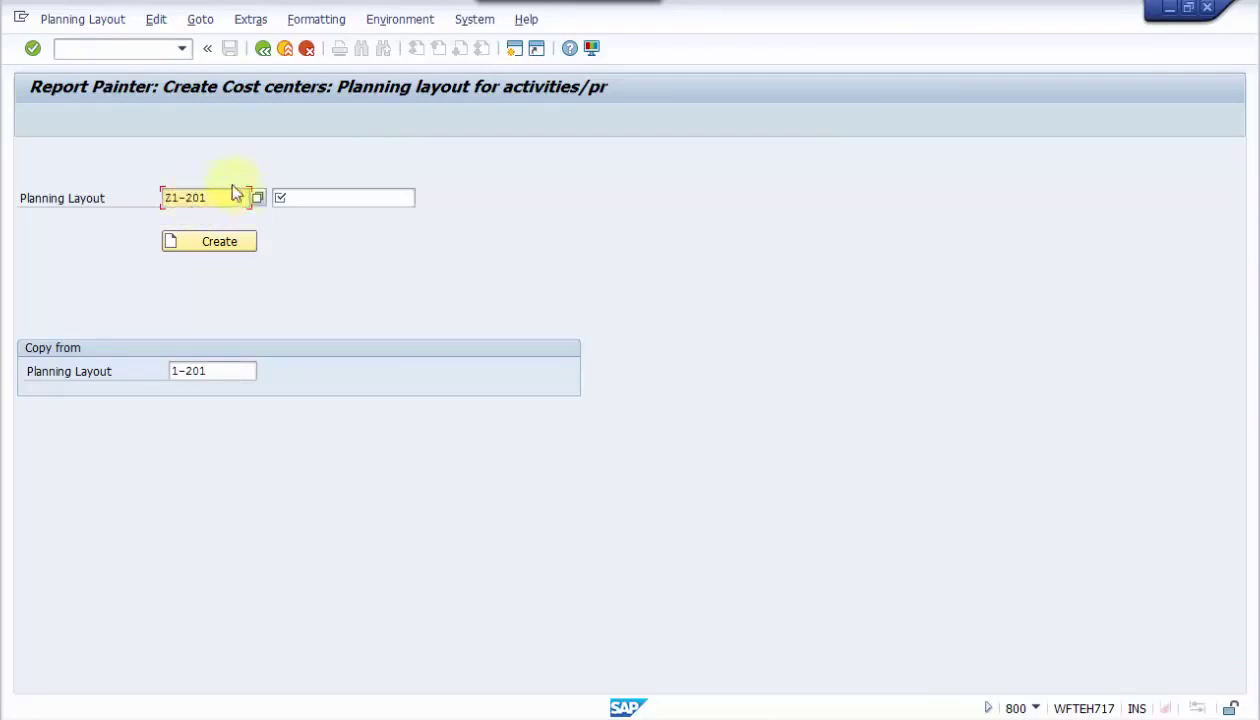
drag(228, 194, 123, 210)
key(ctrl+c)
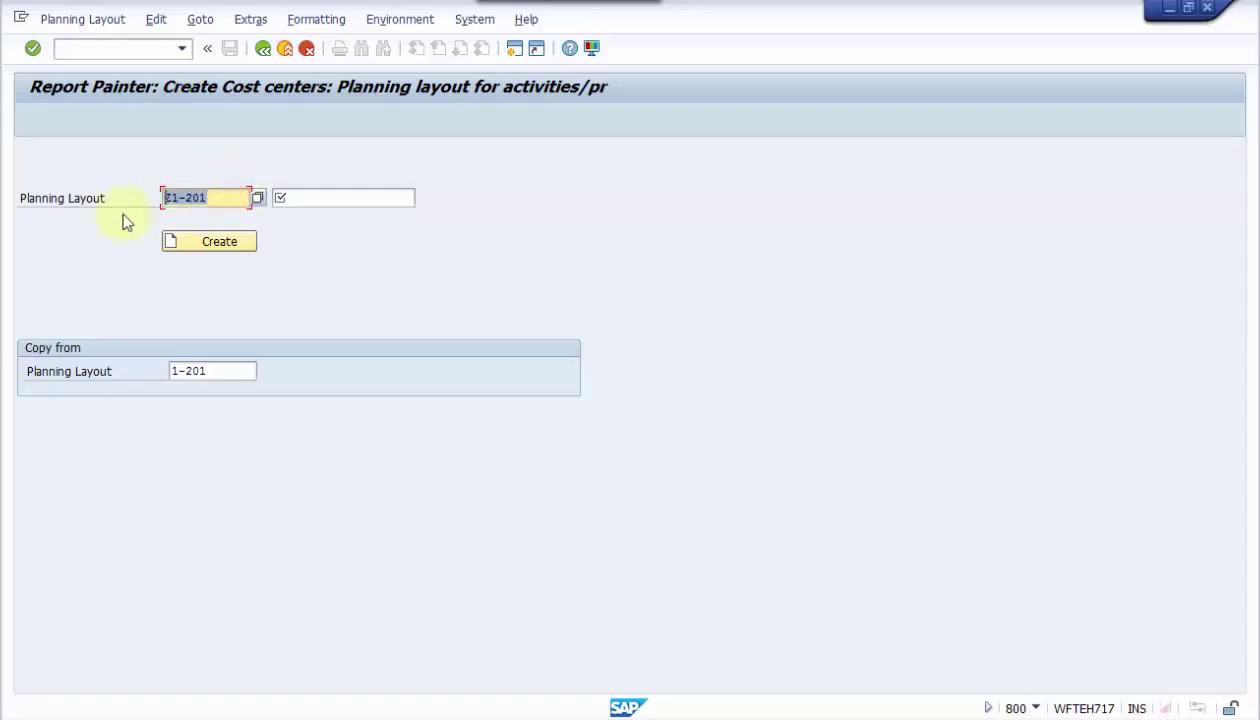
click(248, 199)
click(288, 199)
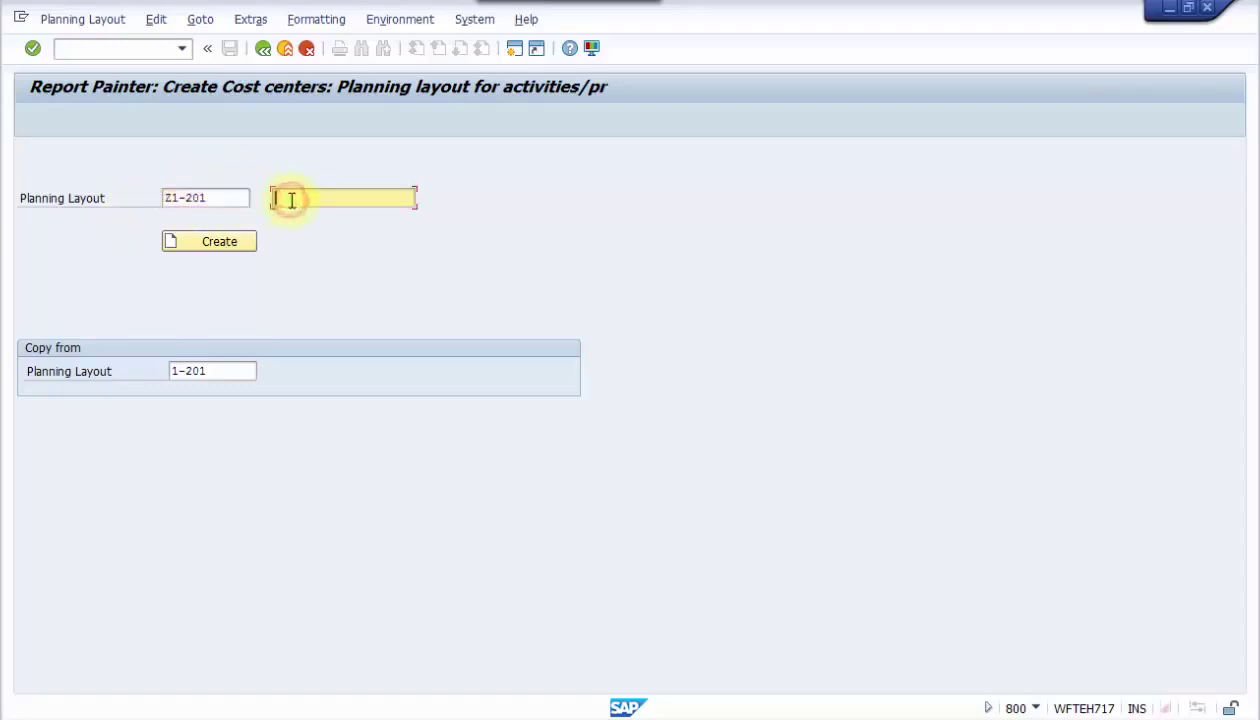
key(ctrl+v)
click(216, 243)
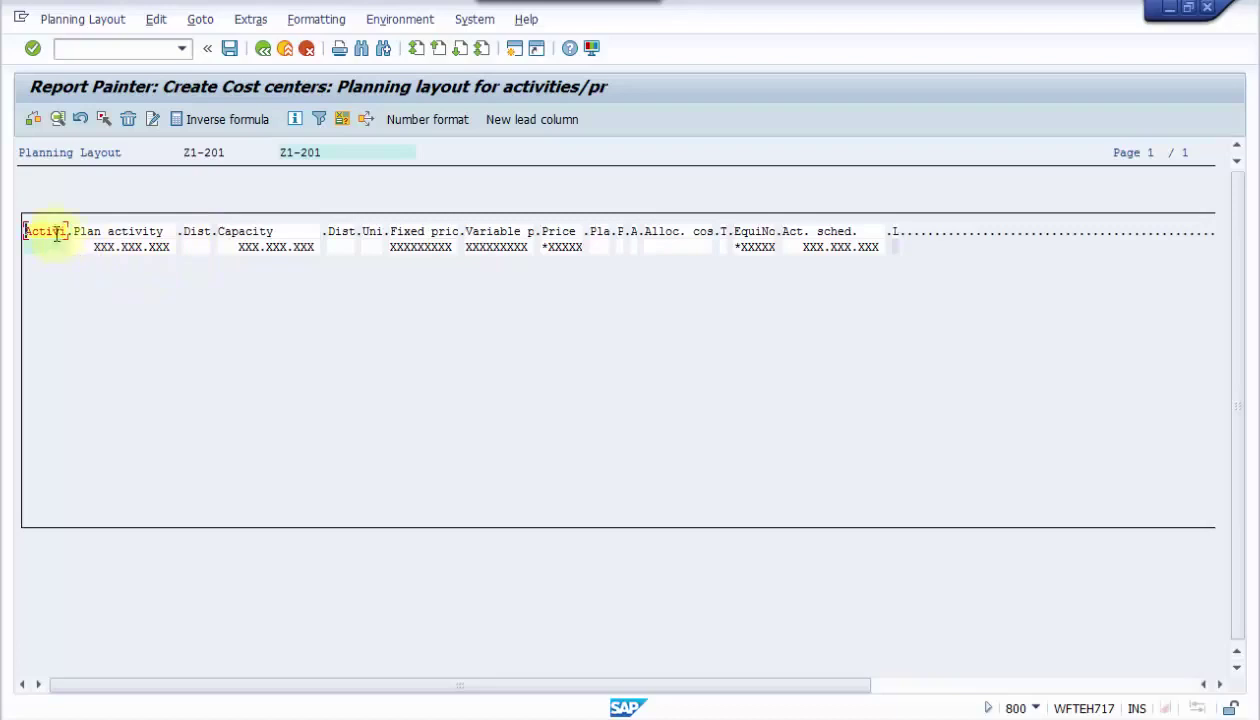
In the layout's general data selection, copy the Cost Center variable KSGRU and remove Cost Center from the selected characteristics
click(203, 20)
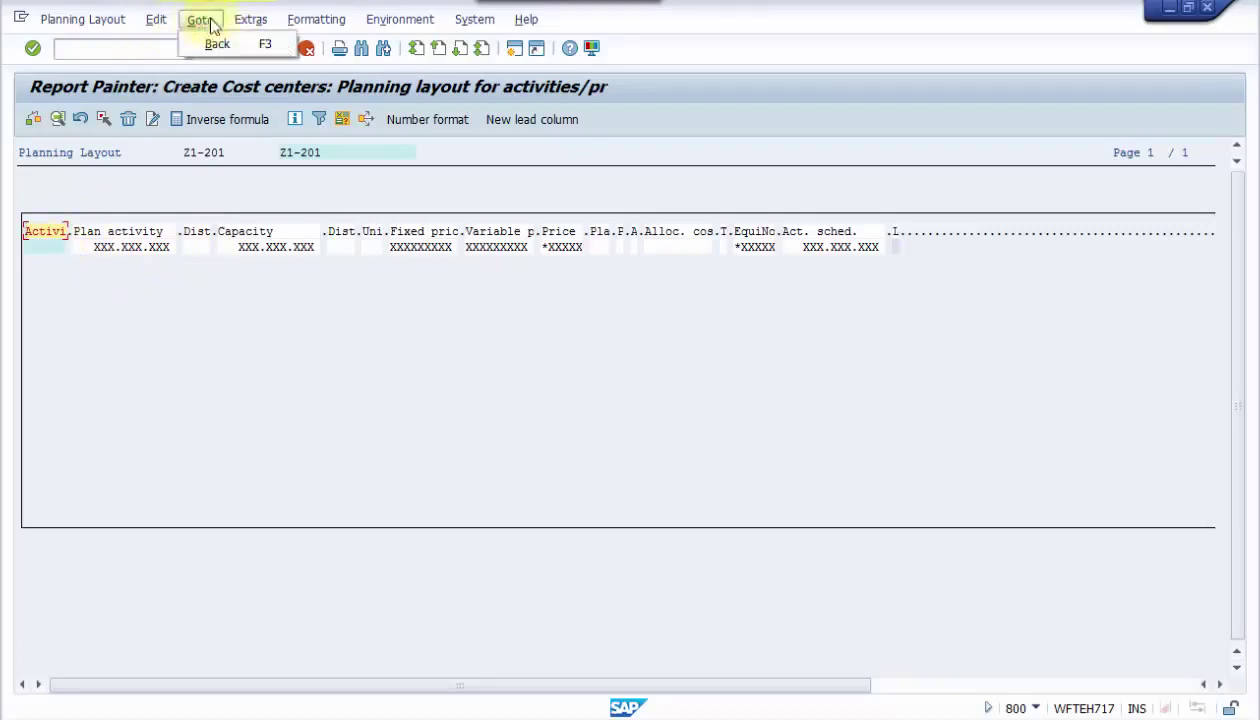
mouse_move(320, 30)
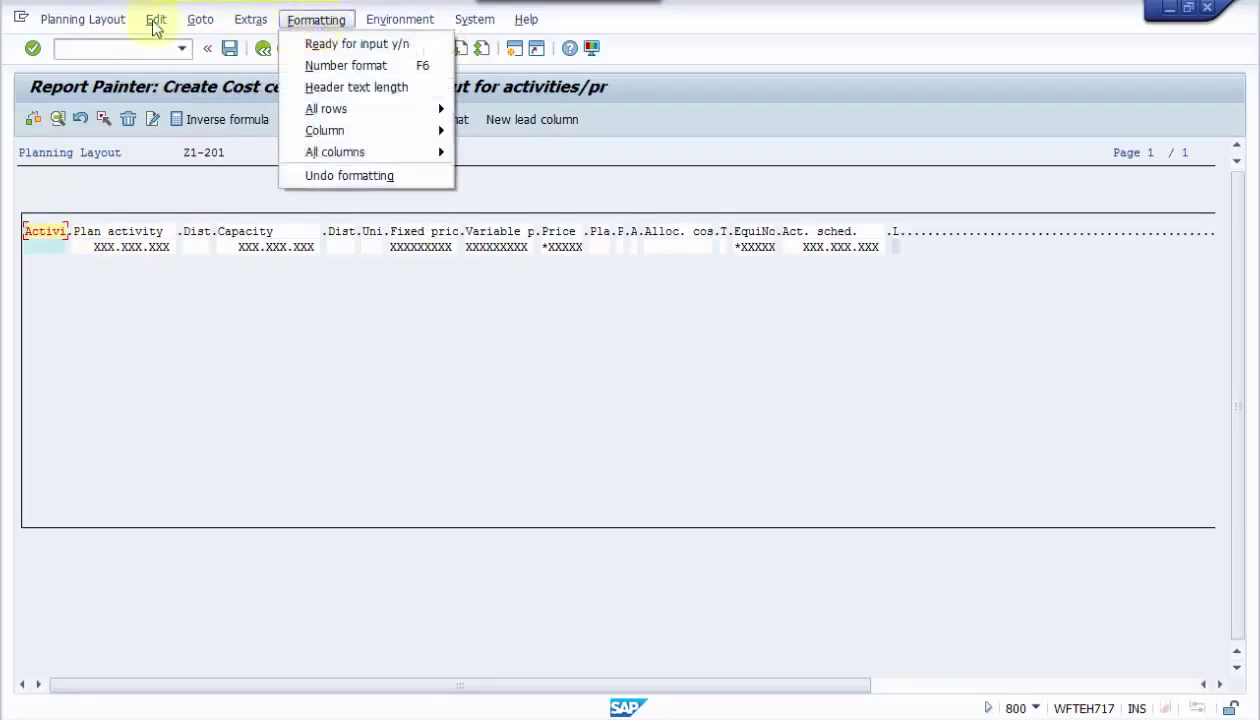
mouse_move(152, 22)
mouse_move(167, 50)
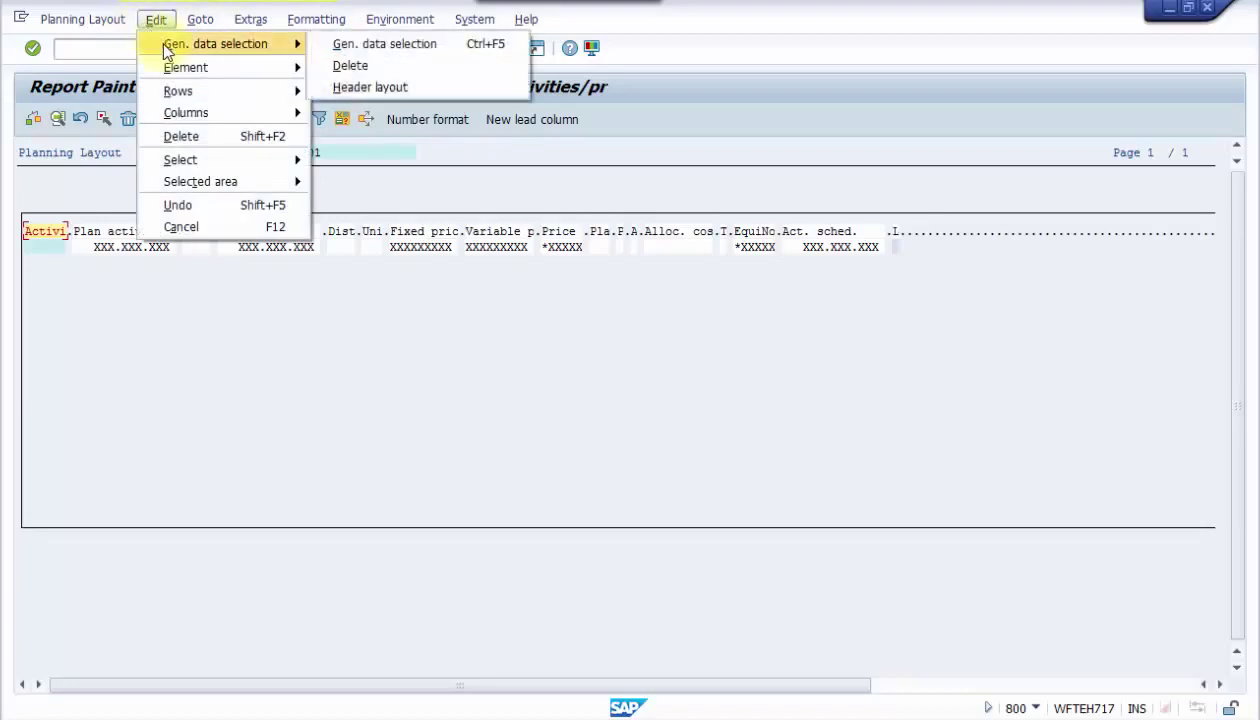
click(375, 45)
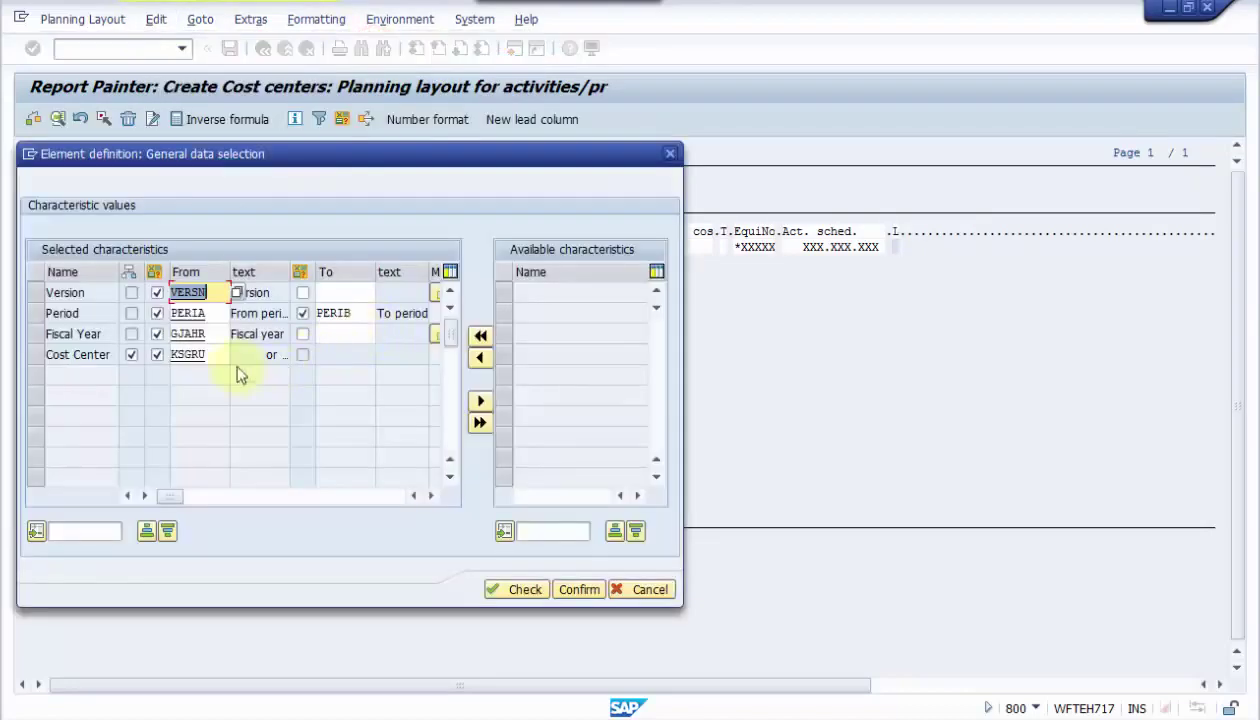
click(217, 353)
key(ctrl+c)
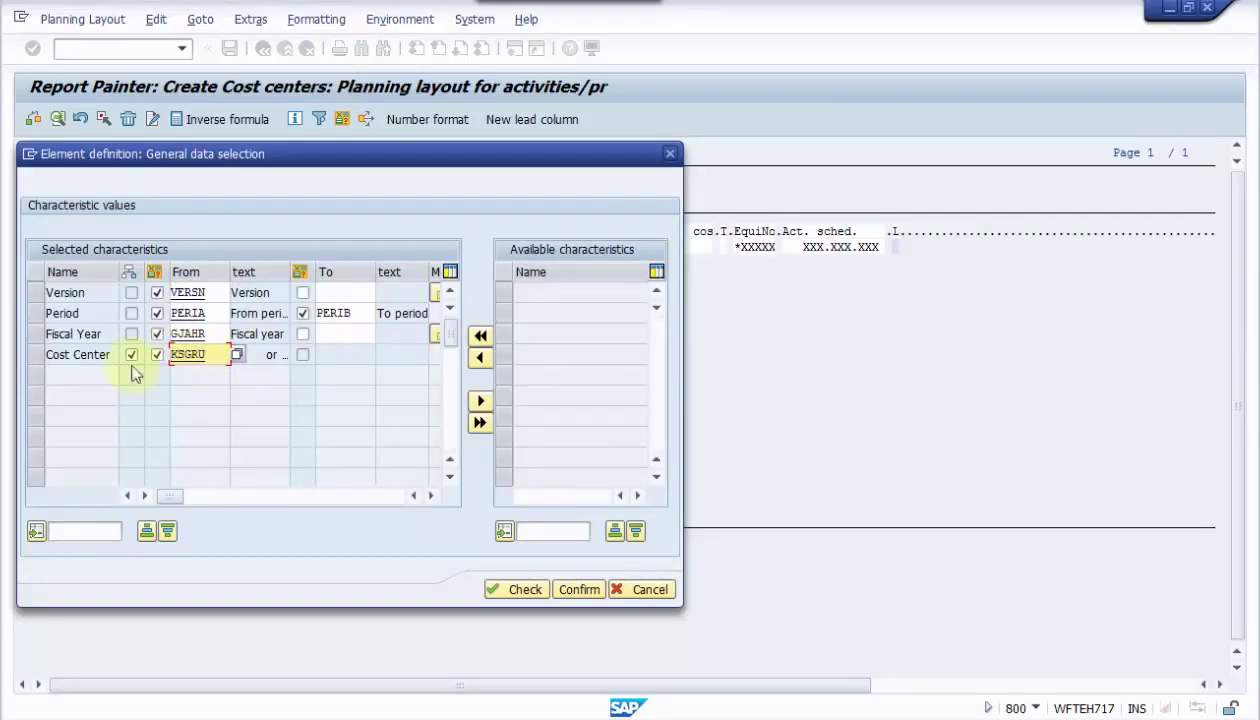
click(38, 355)
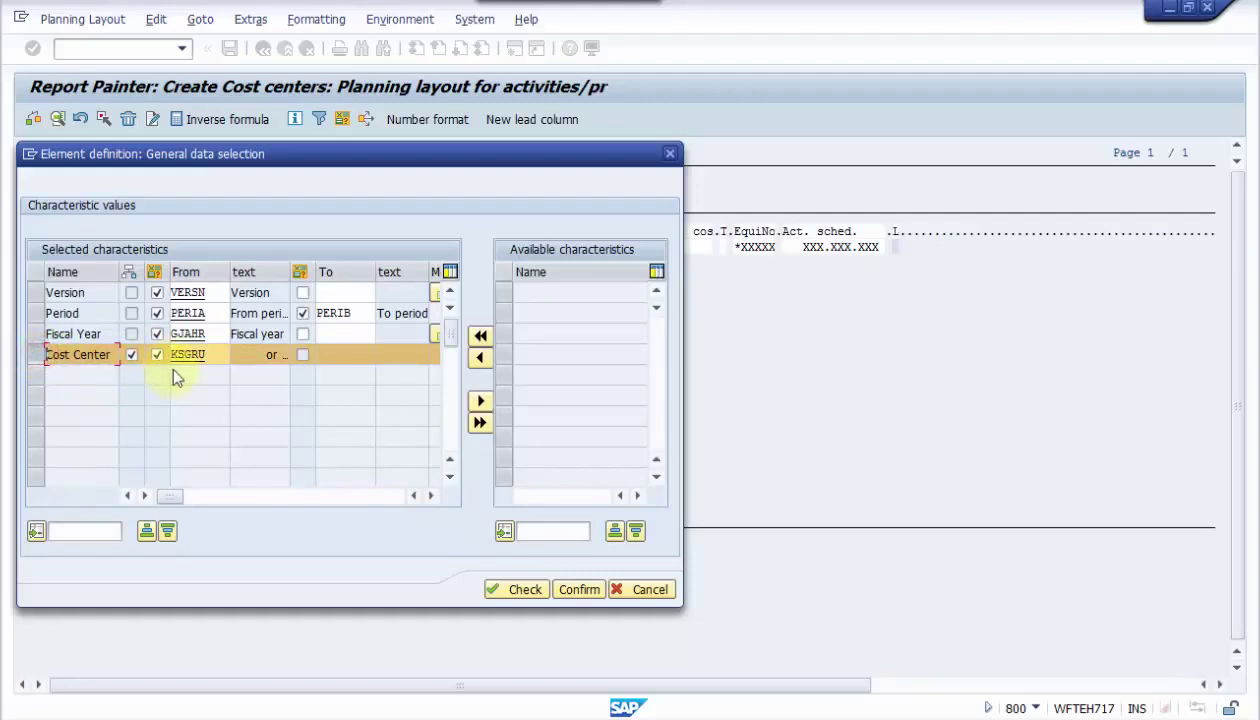
click(478, 402)
click(518, 590)
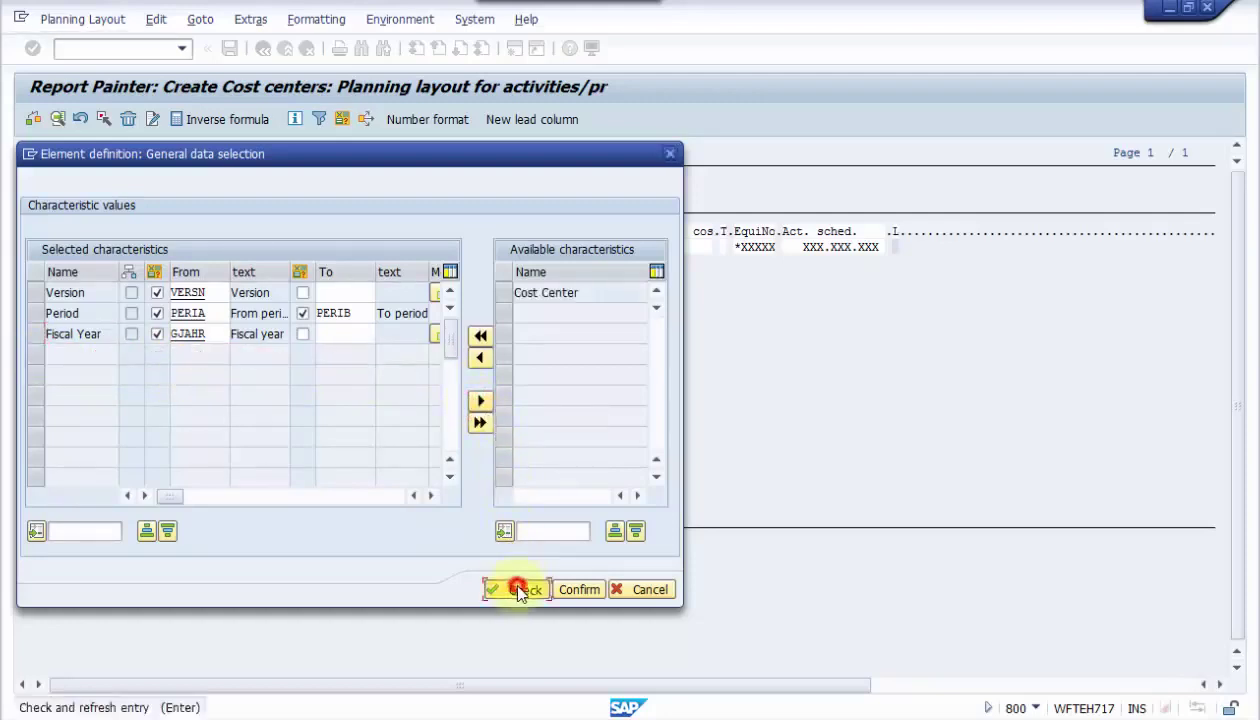
click(560, 588)
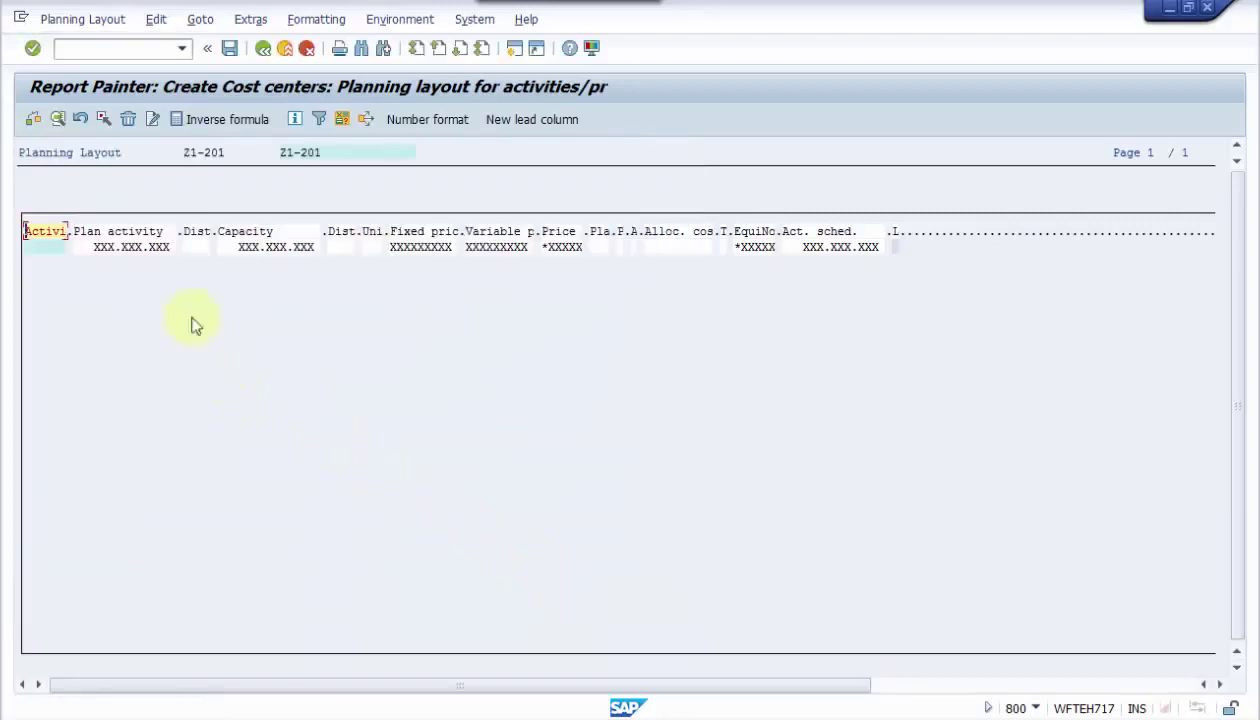
Add a new lead column and define it by Cost Center as a group with the variable KSGRU, then check the entry
click(498, 119)
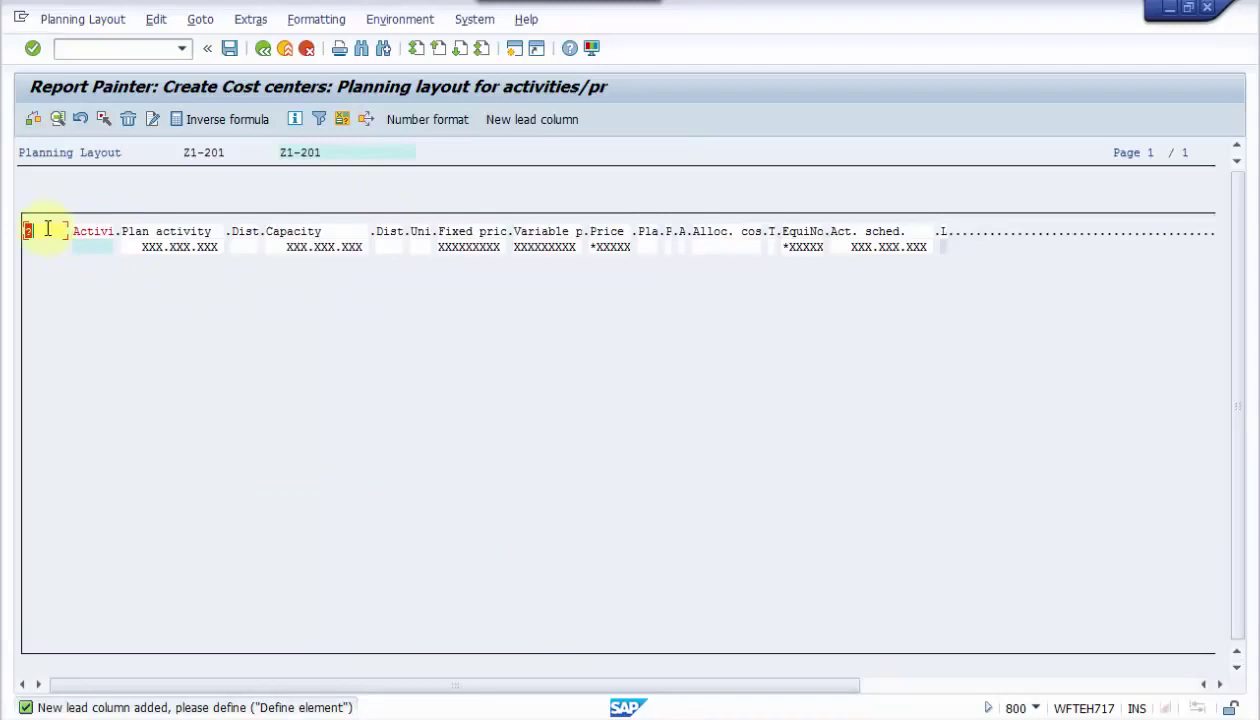
double_click(45, 229)
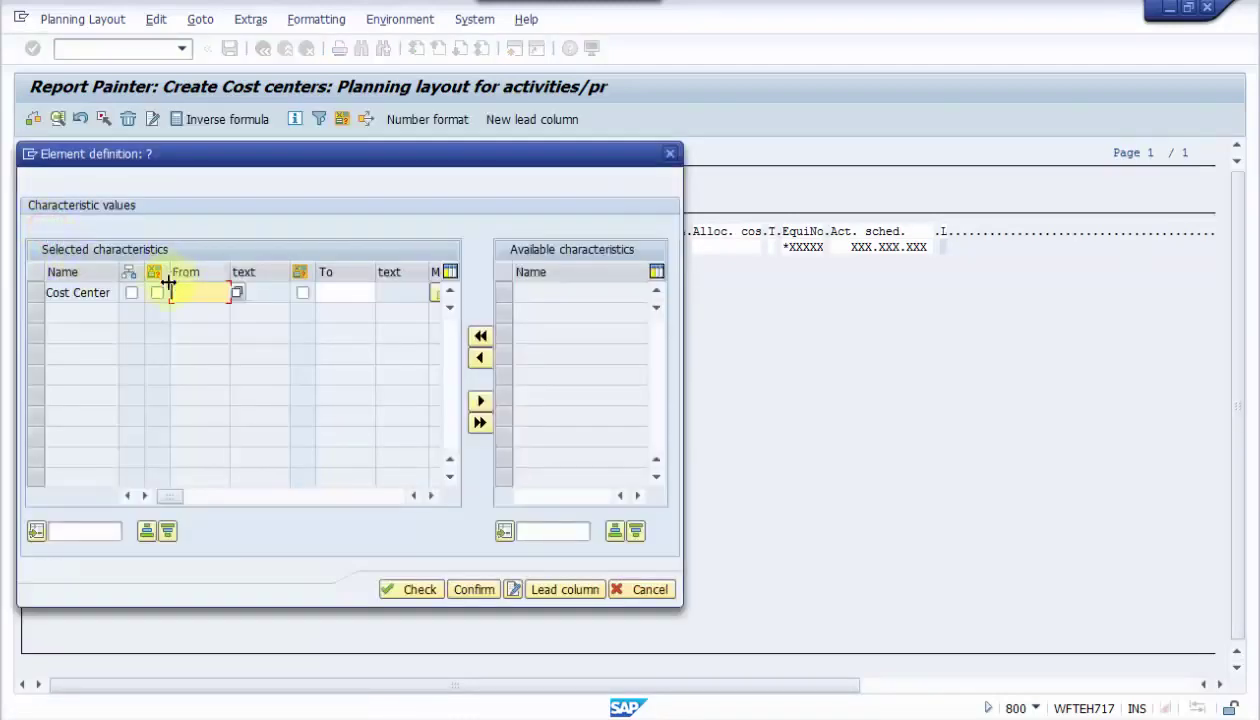
text(KSGRU)
click(133, 292)
click(158, 292)
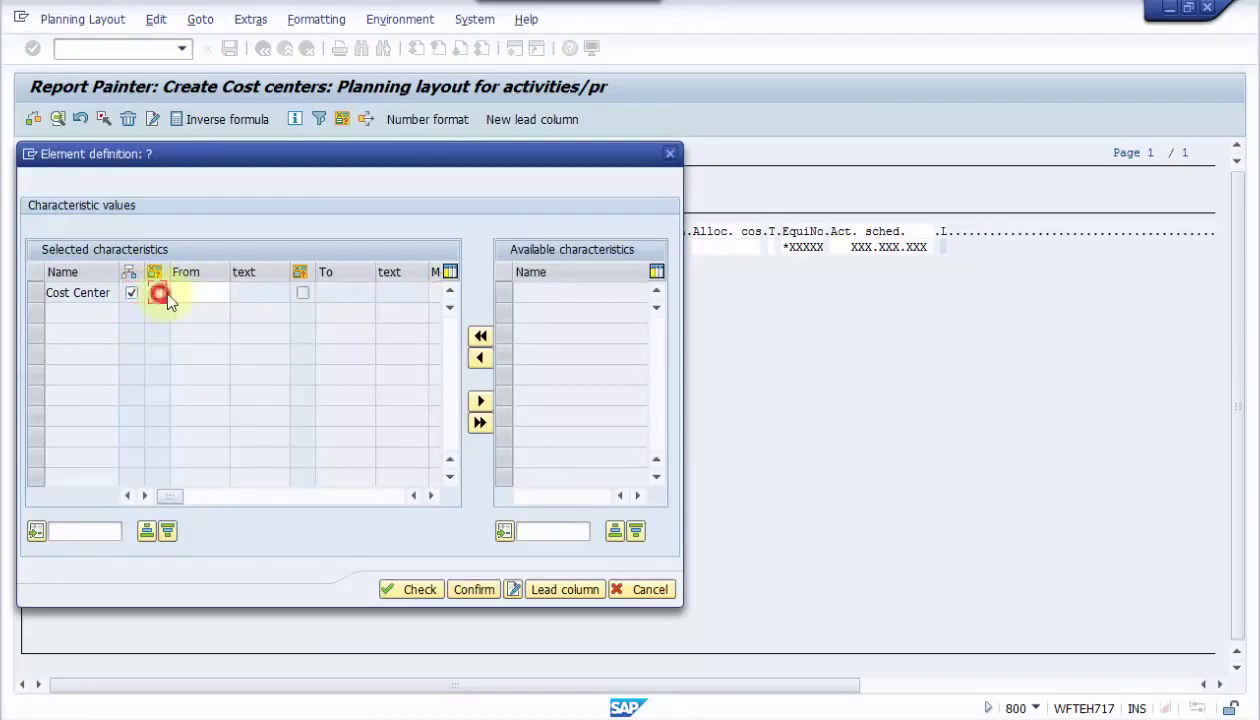
click(190, 292)
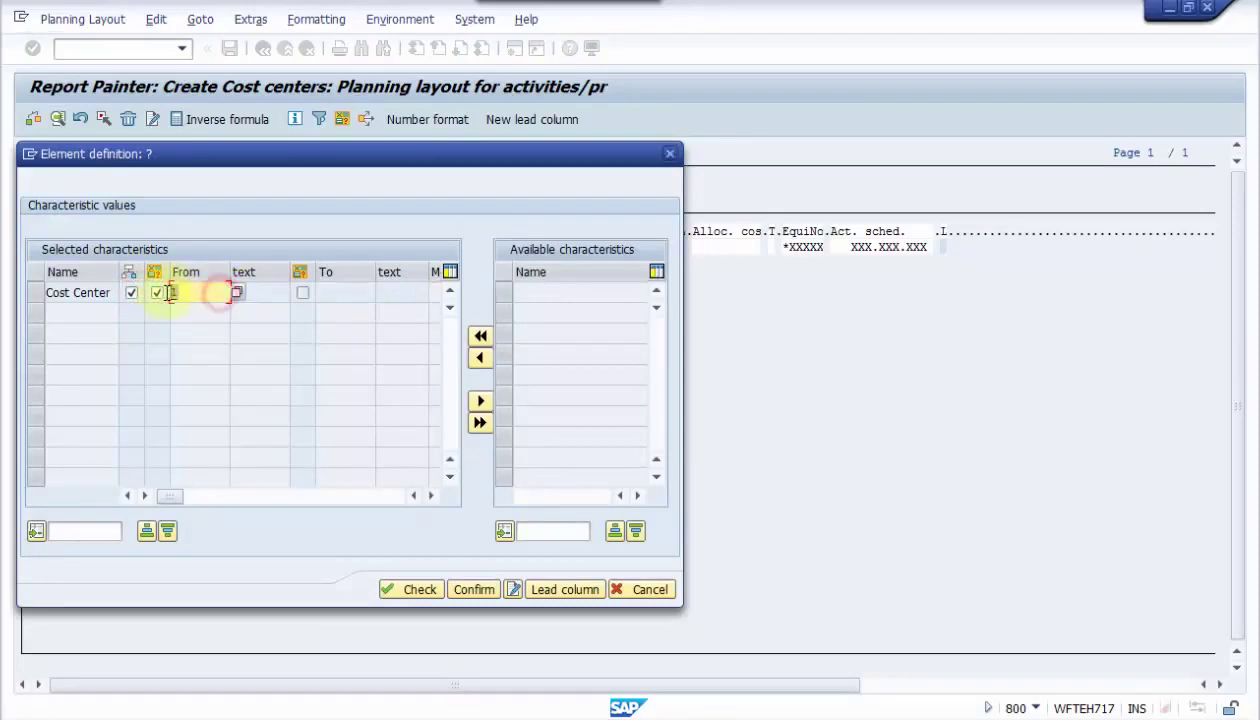
key(ctrl+v)
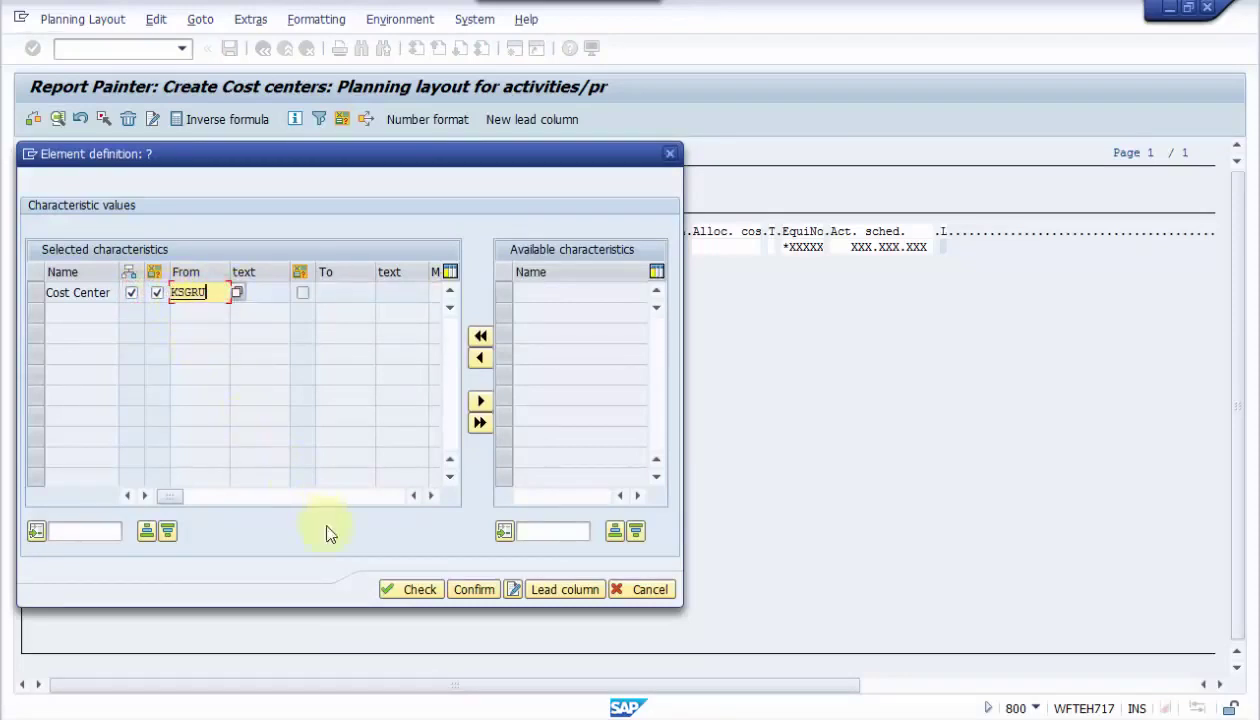
click(400, 588)
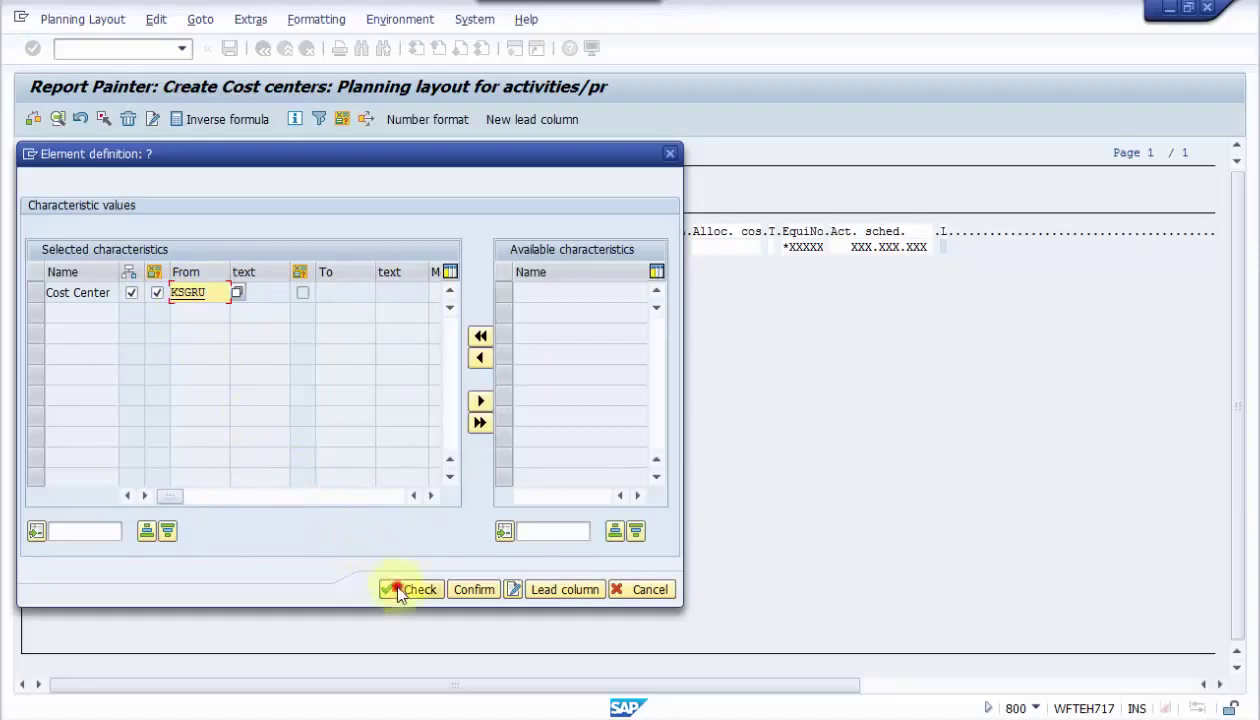
Confirm the Cost Center element and set its lead column structure to Characteristic value and name
click(462, 589)
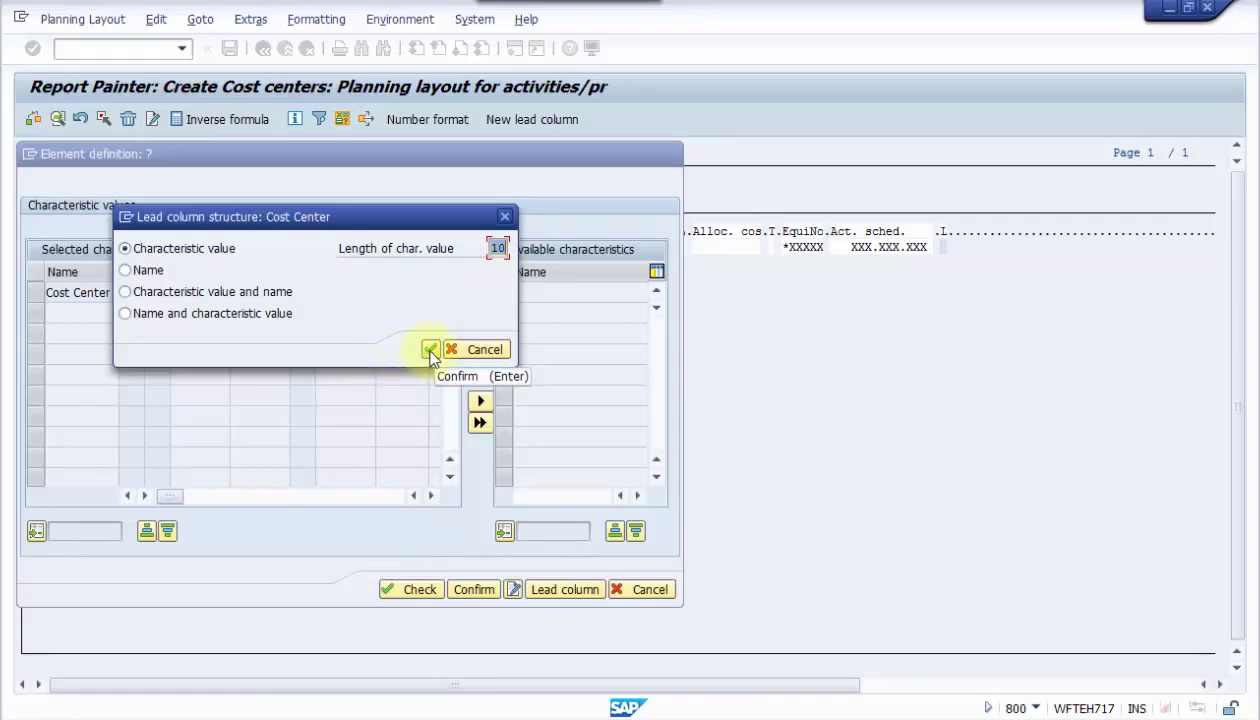
click(137, 273)
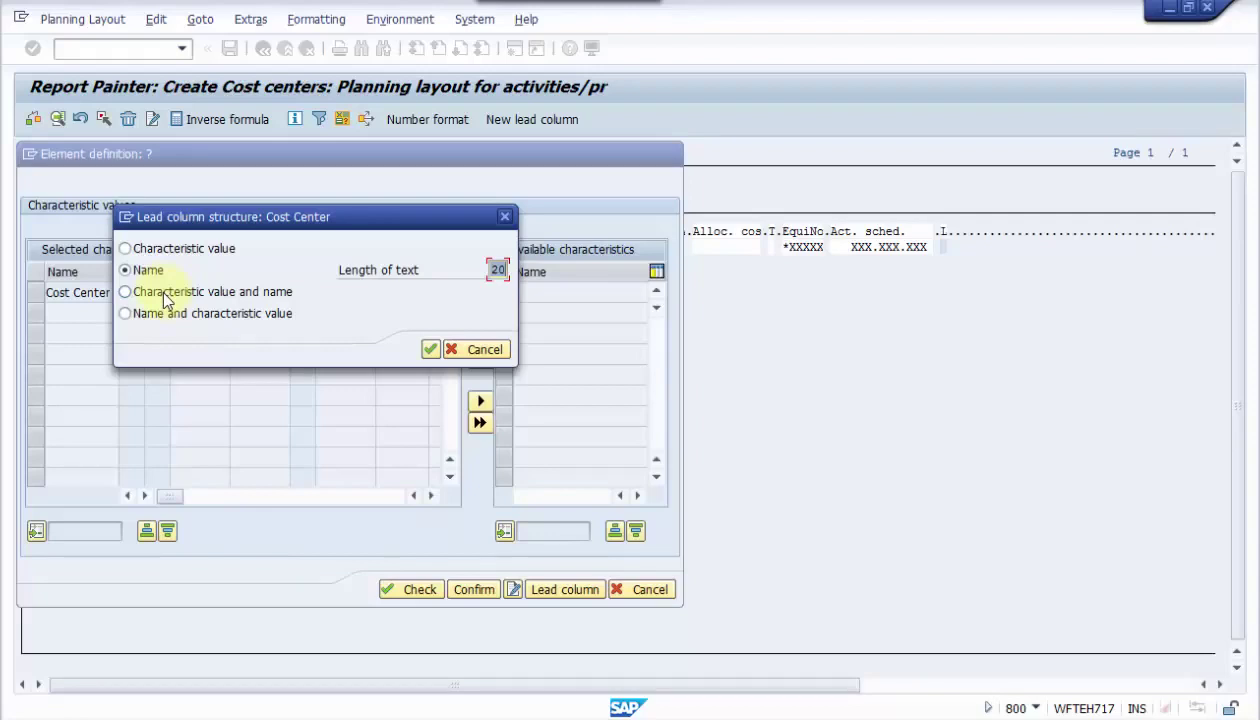
click(165, 298)
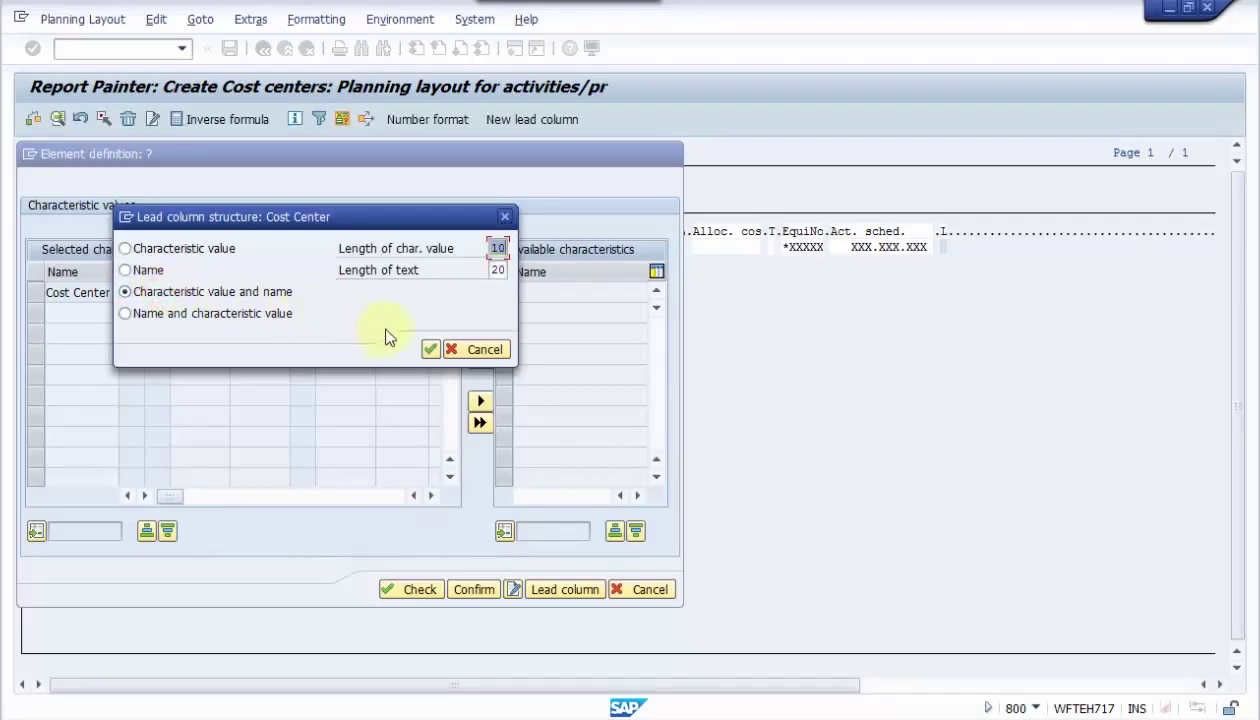
click(434, 349)
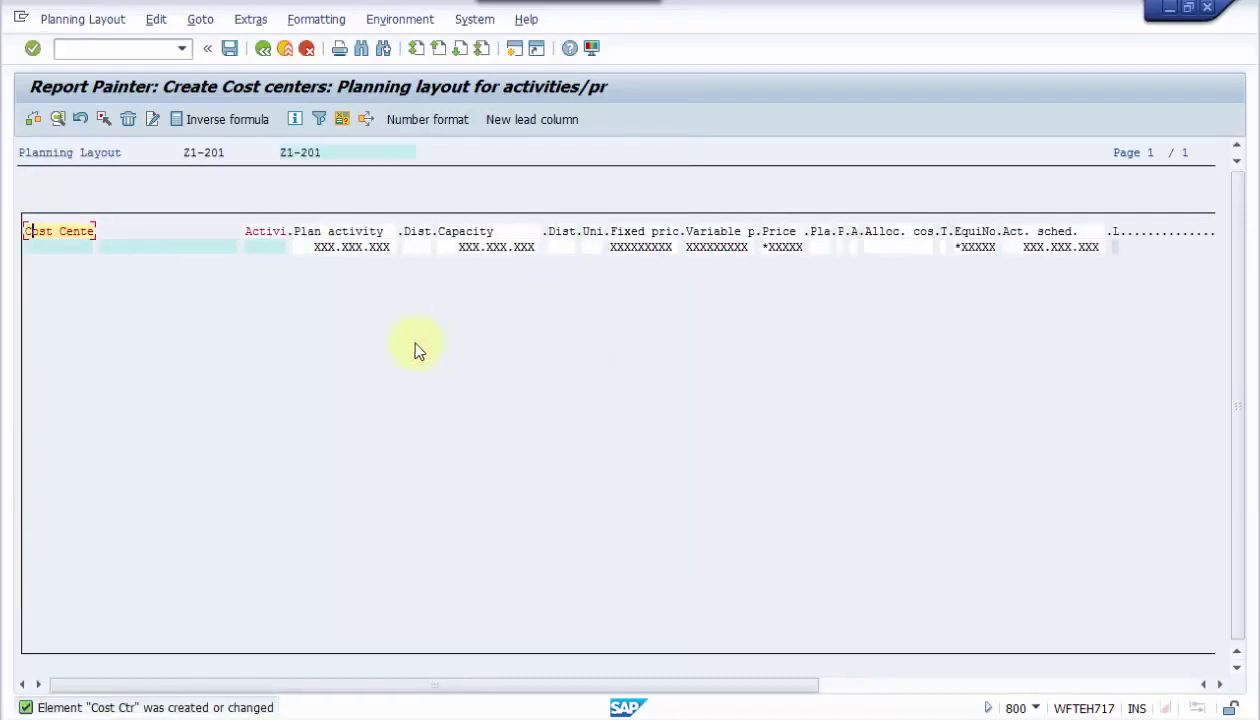
Save planning layout Z1-201 and return to the IMG structure
click(229, 50)
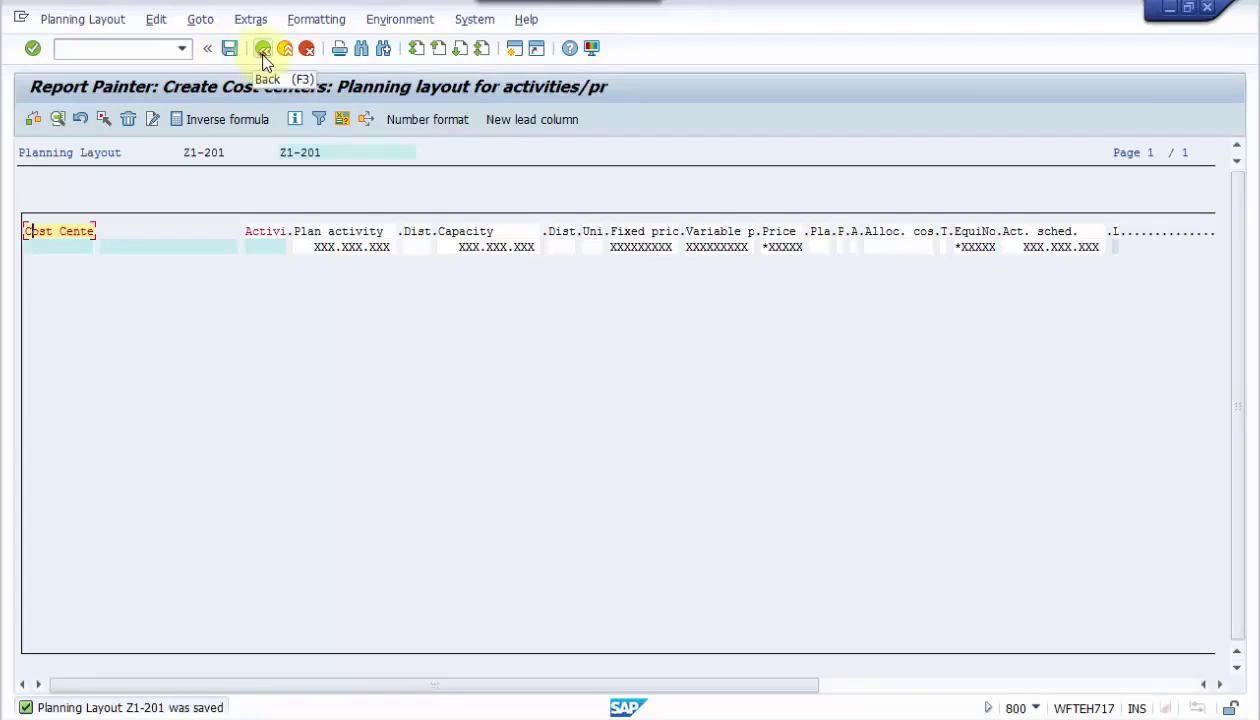
click(263, 57)
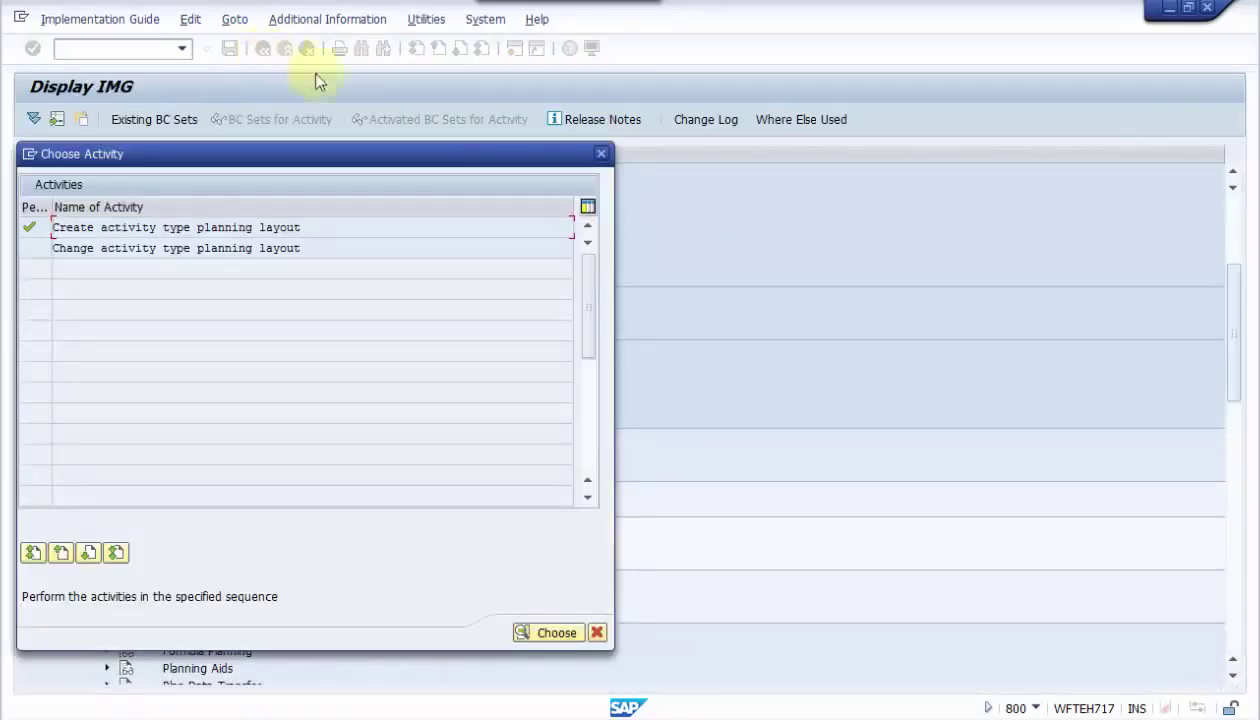
click(600, 160)
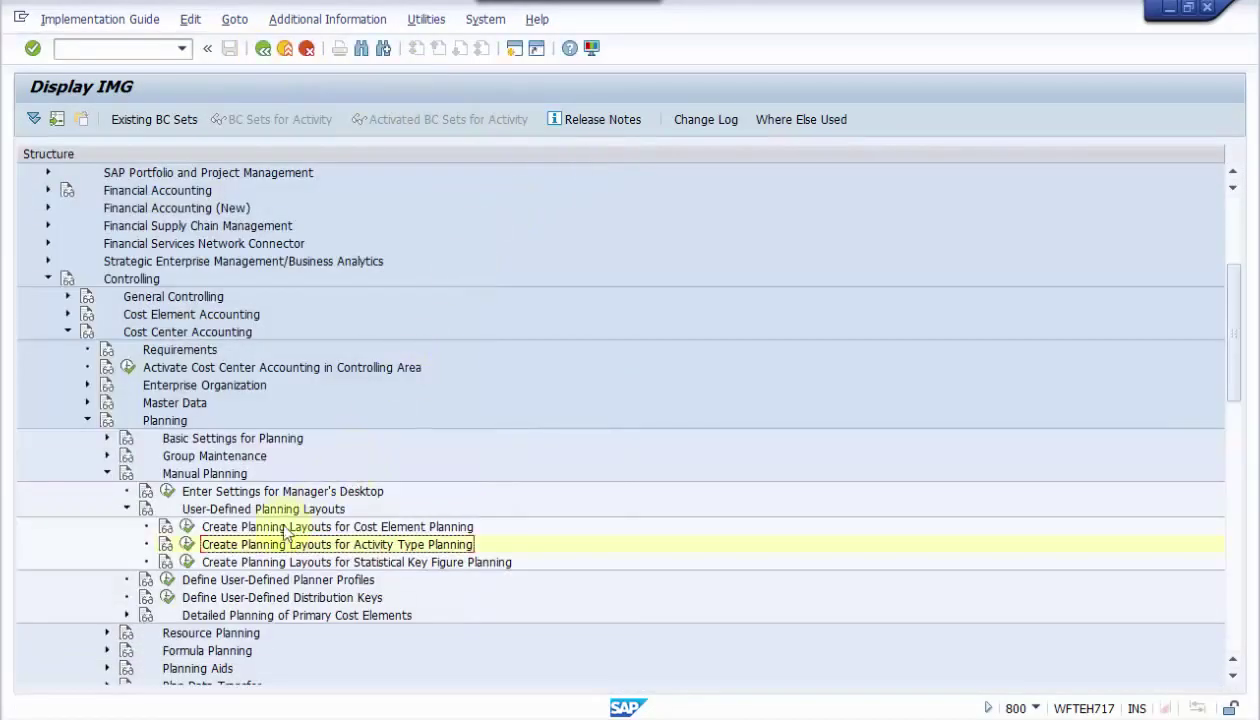
Execute Define User-Defined Planner Profiles and position the profile list at SAPALL
click(168, 585)
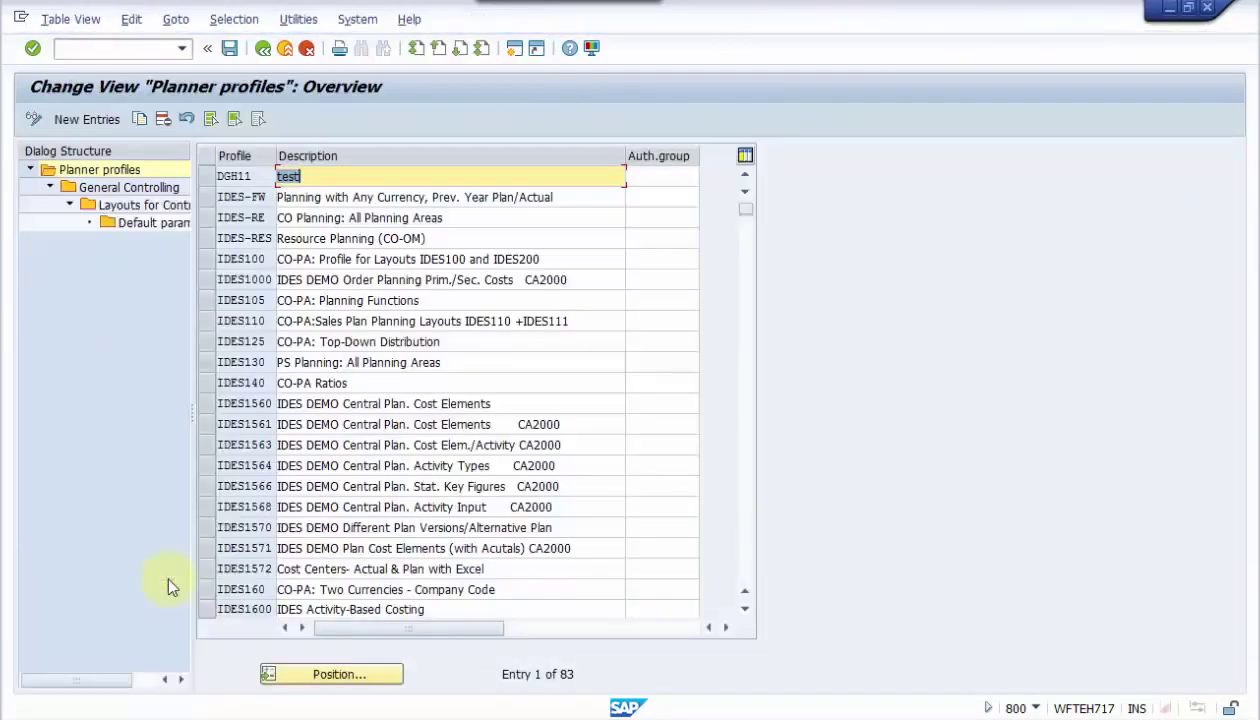
click(303, 673)
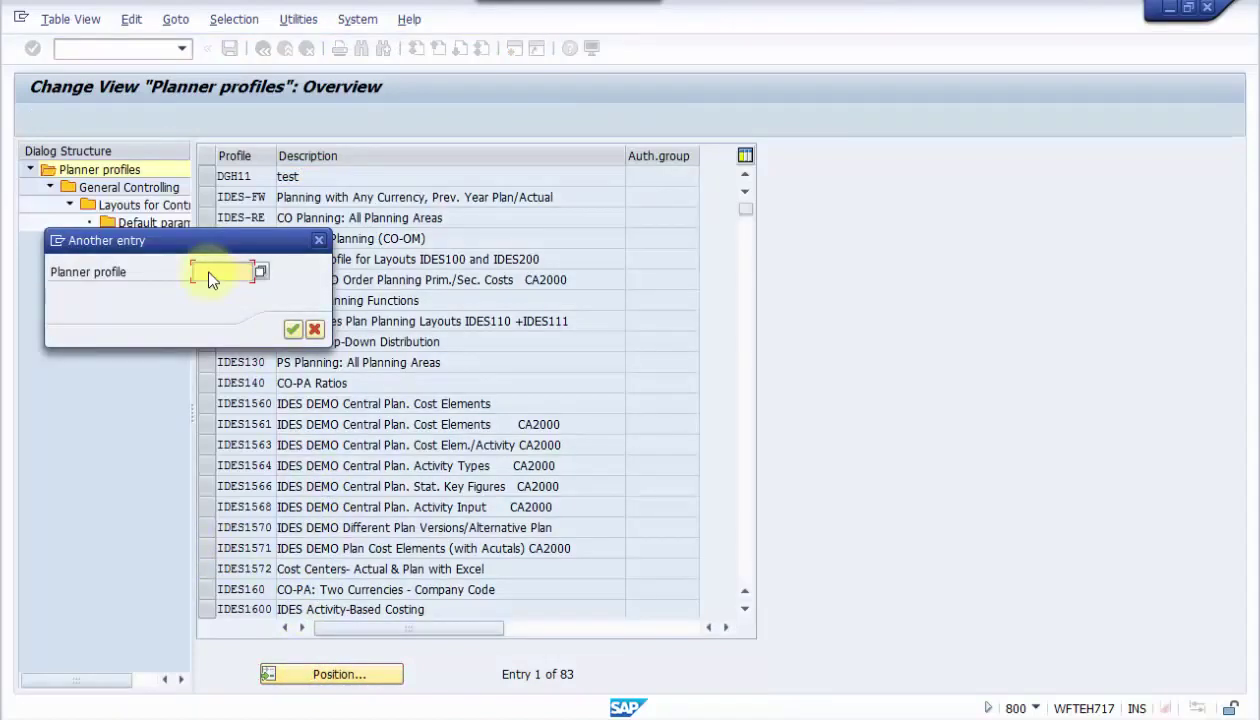
text(sapall)
click(292, 330)
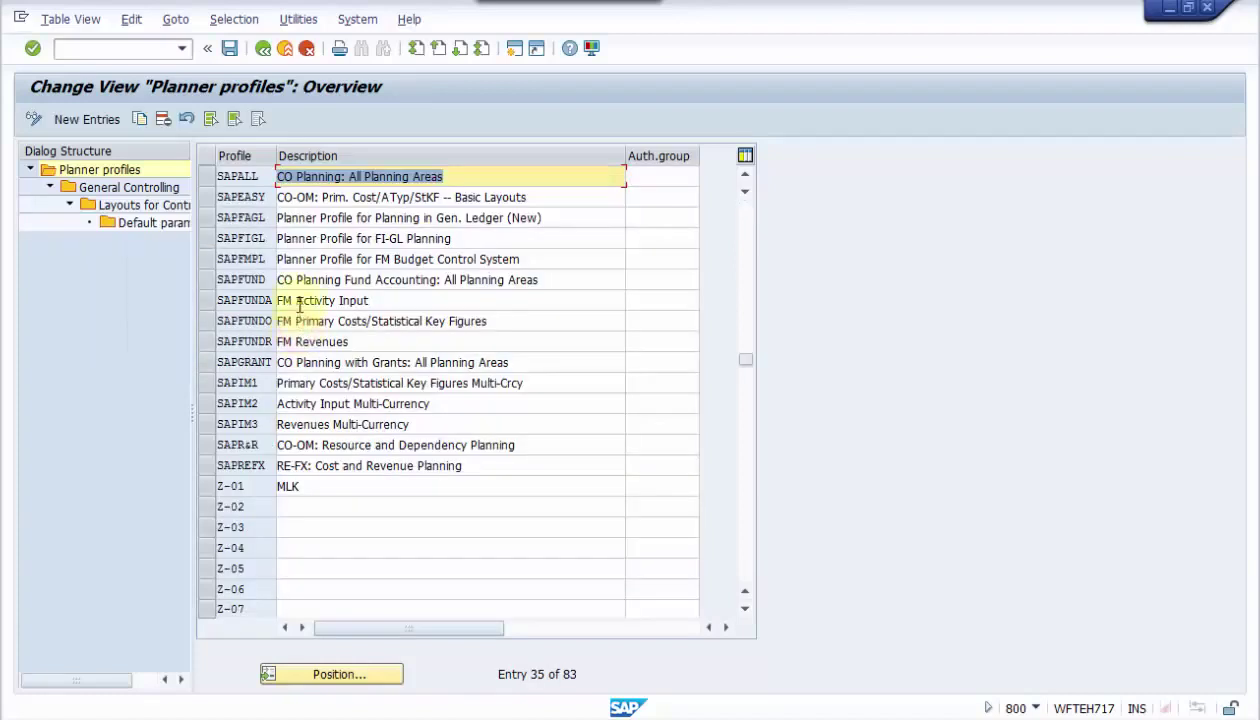
Copy planner profile SAPALL as zzSAPALL with the description zzCO Planning: All Planning Areas
click(205, 177)
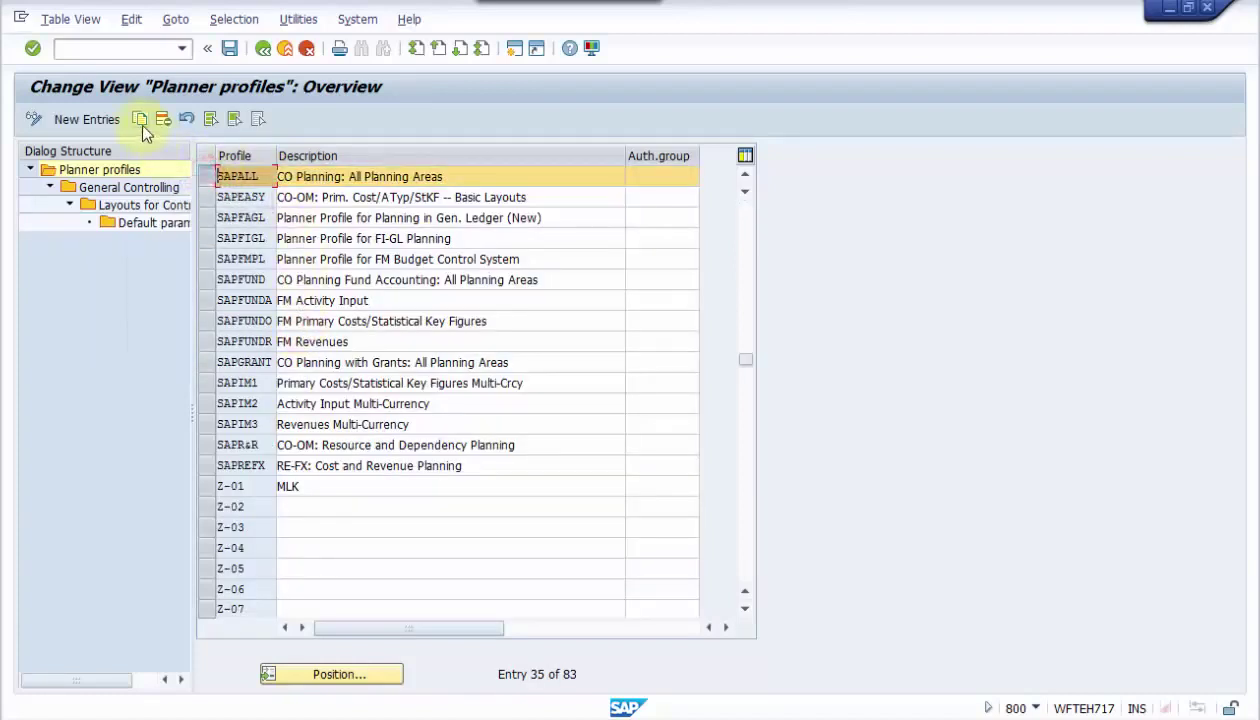
click(140, 119)
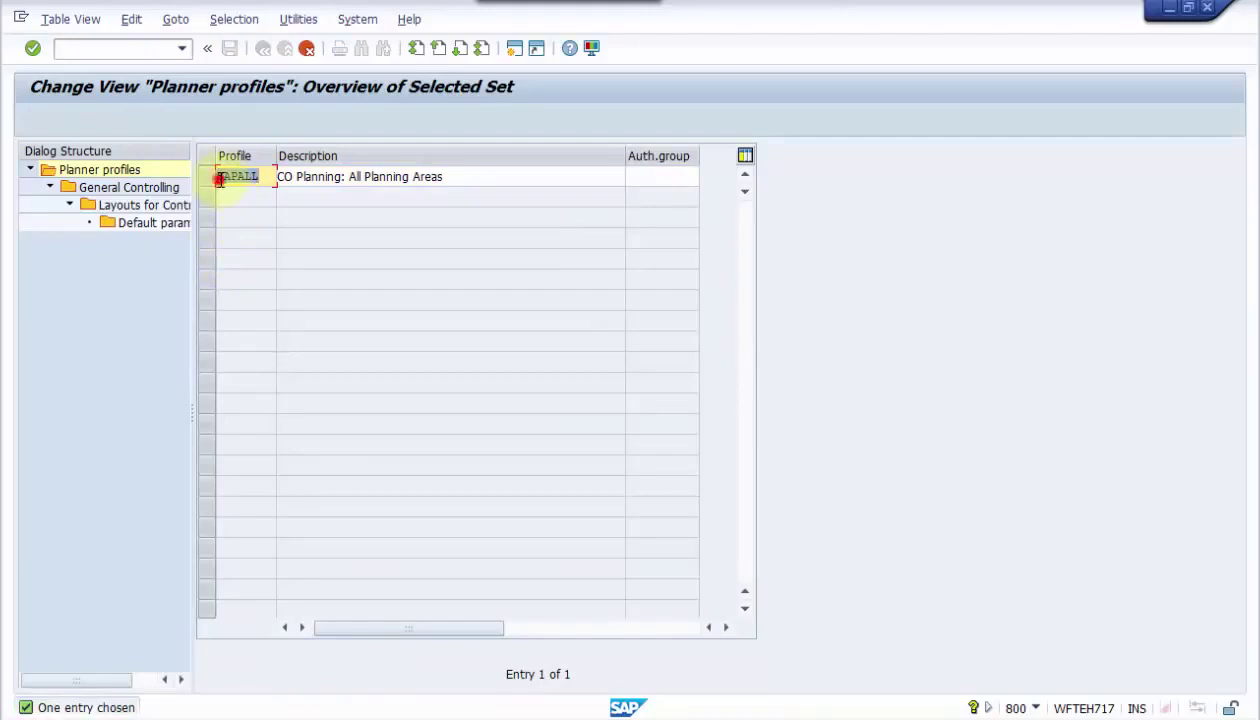
click(220, 179)
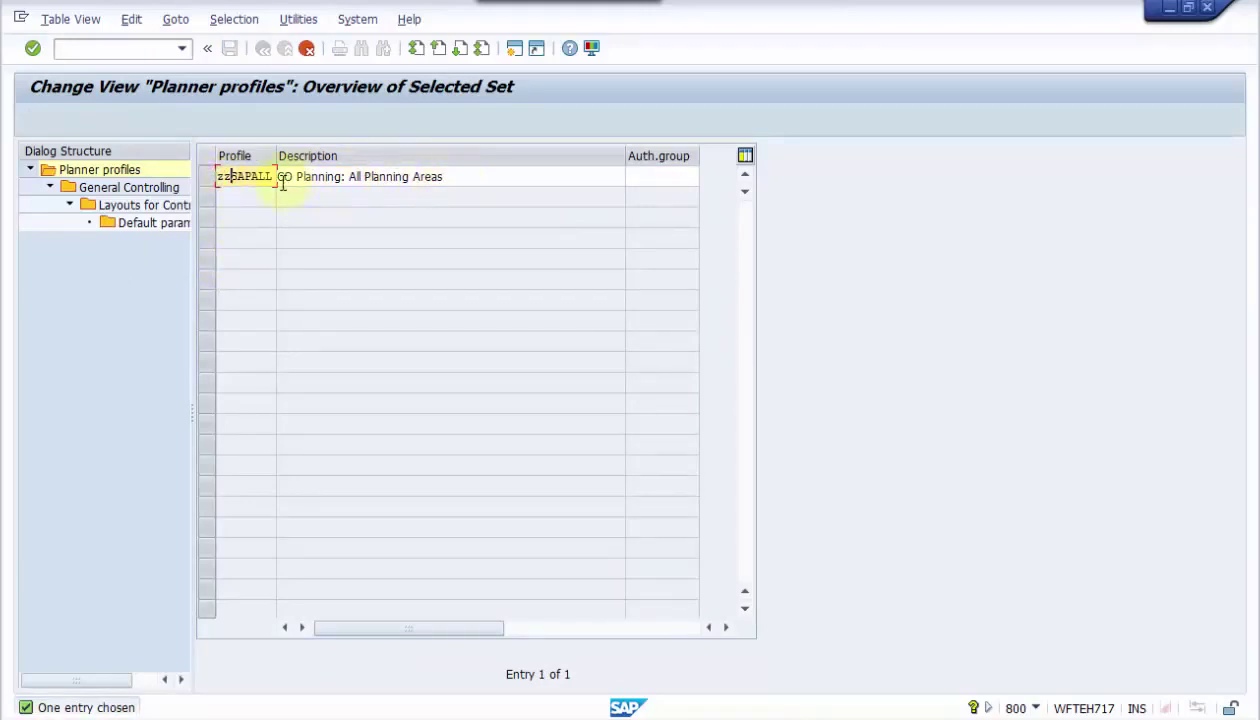
click(282, 178)
text(zz)
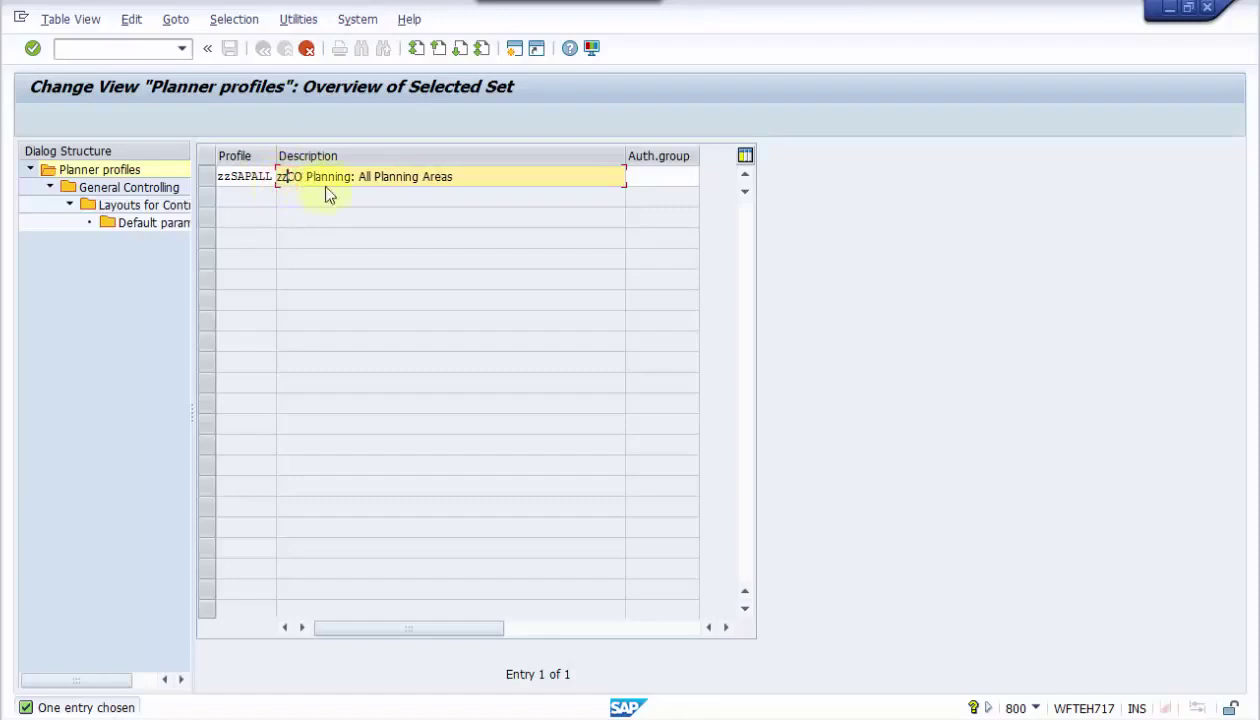
click(32, 48)
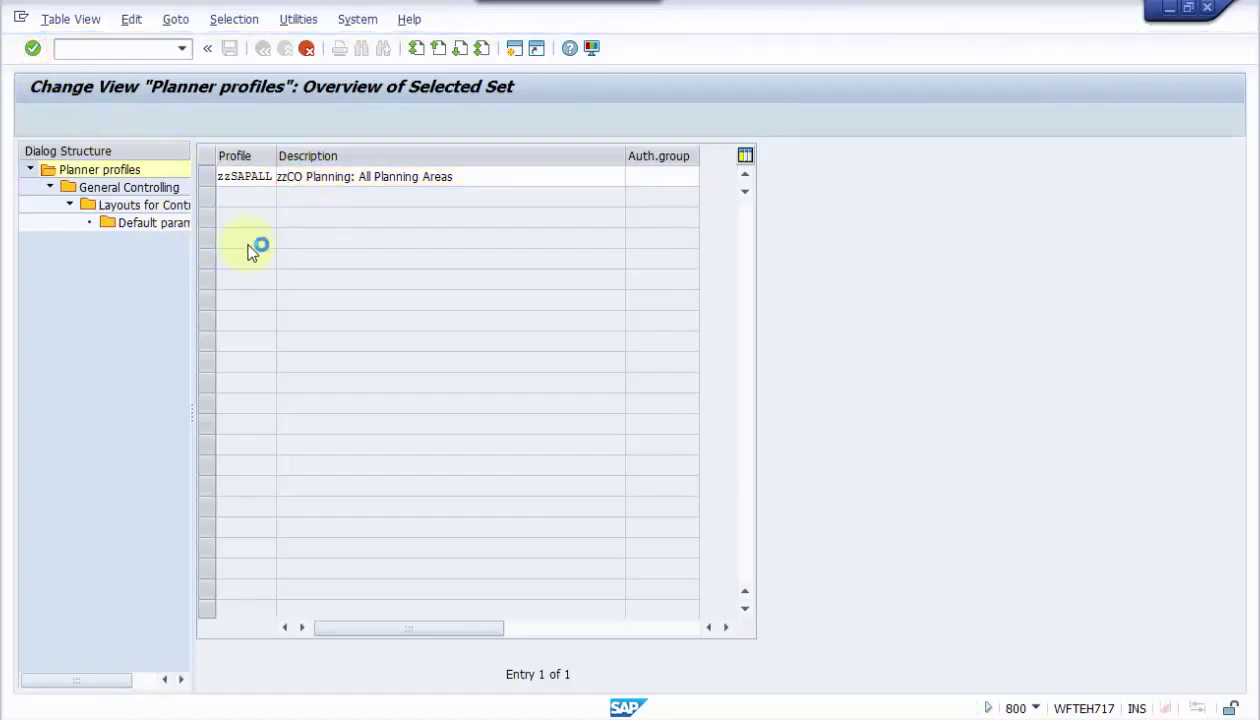
Confirm the profile copy and display the Controlling layouts of ZZSAPALL for planning area Cost centers: Activities/prices
click(478, 569)
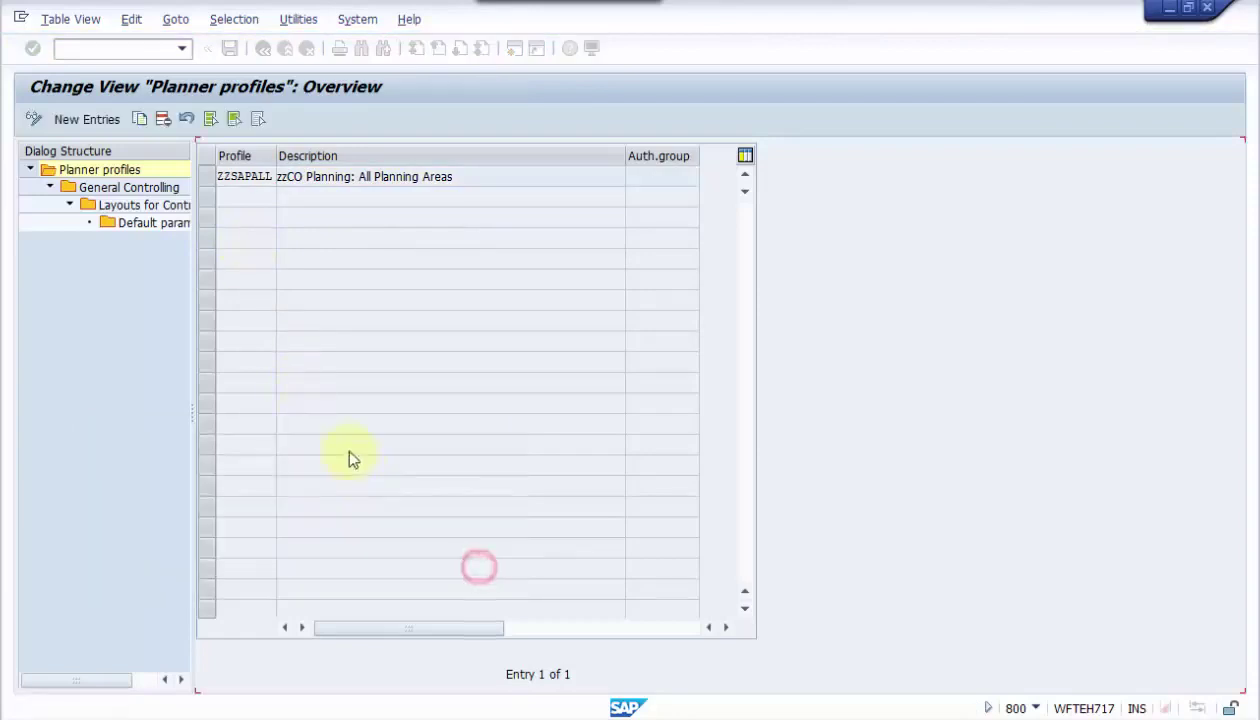
click(211, 175)
double_click(112, 188)
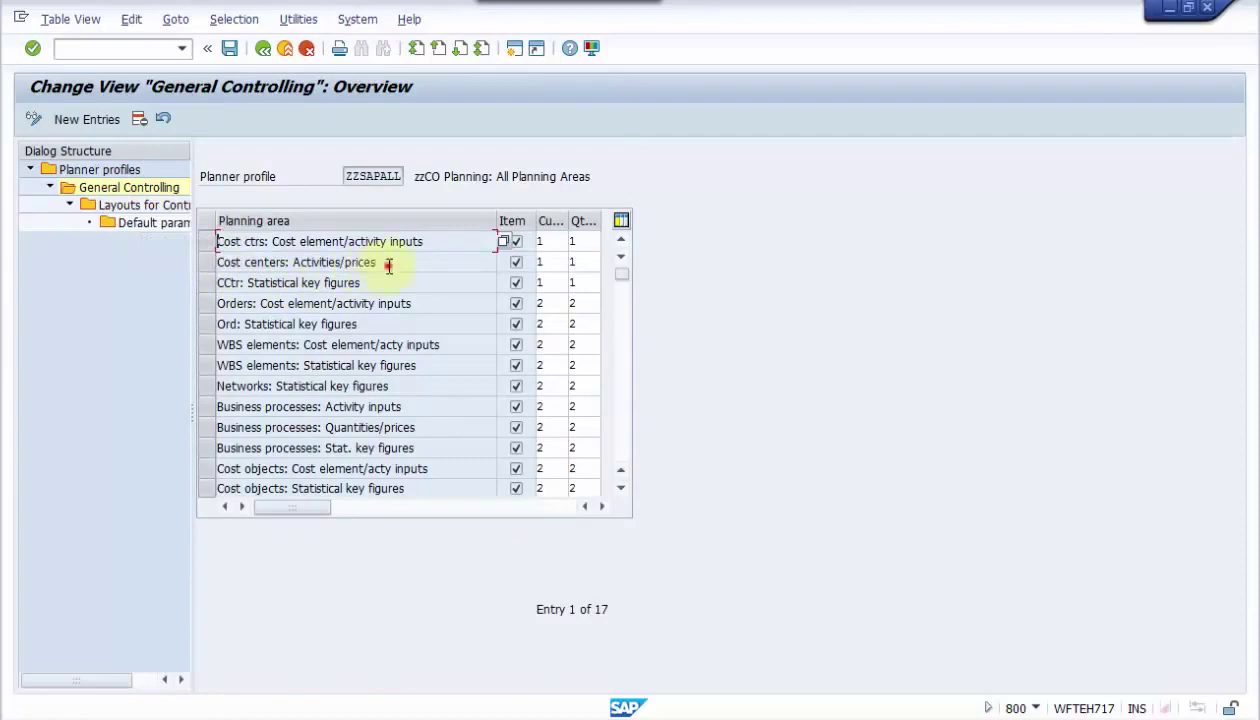
click(208, 262)
double_click(150, 207)
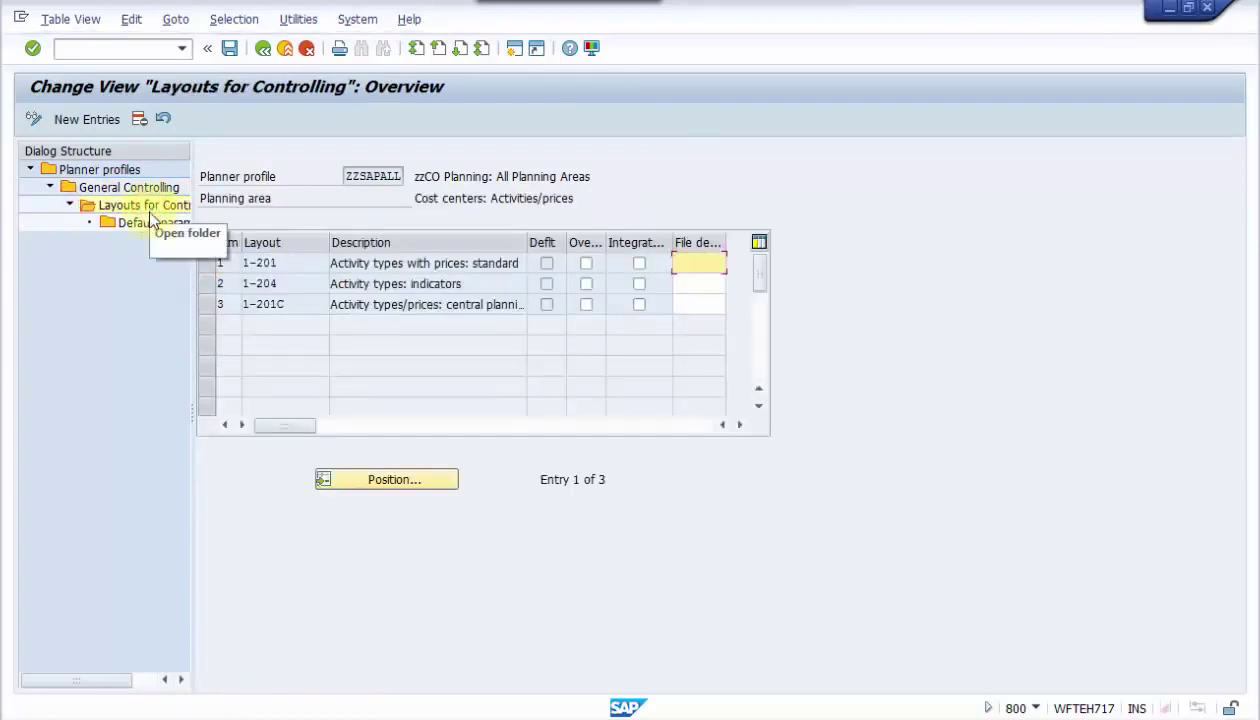
Add a new layout entry with item 4 and planning layout Z1-201 to the Cost centers: Activities/prices area
click(86, 119)
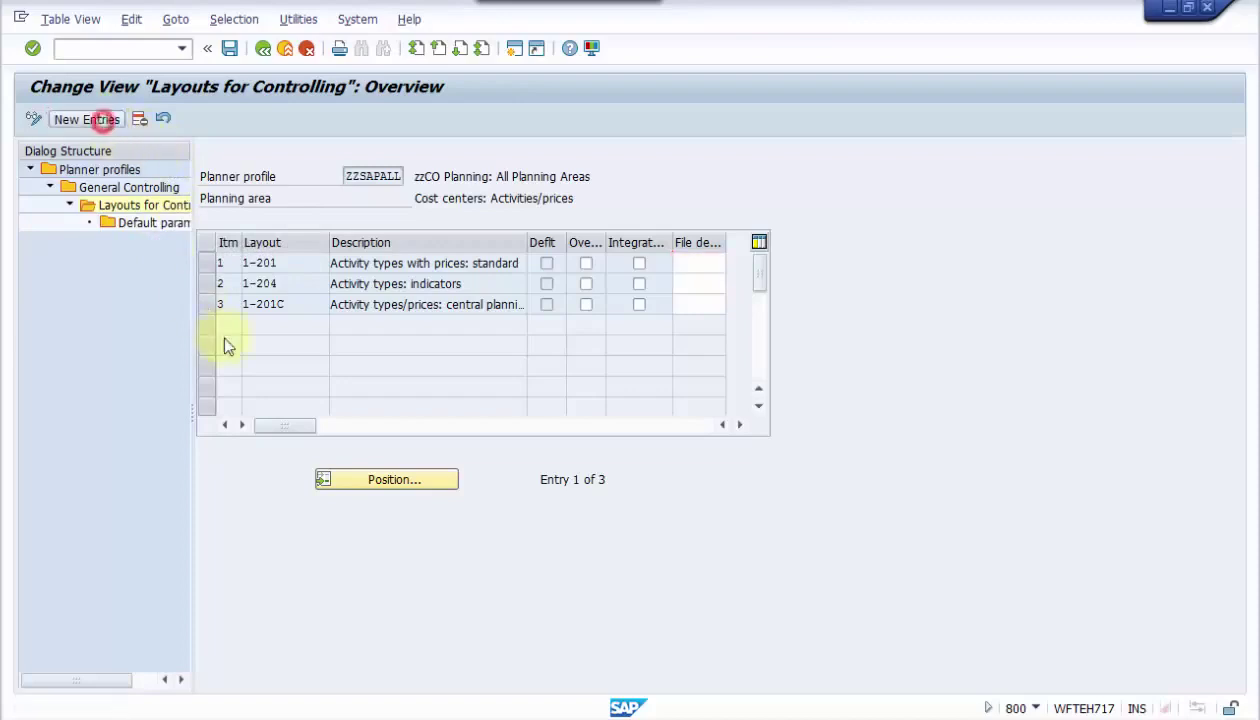
click(230, 263)
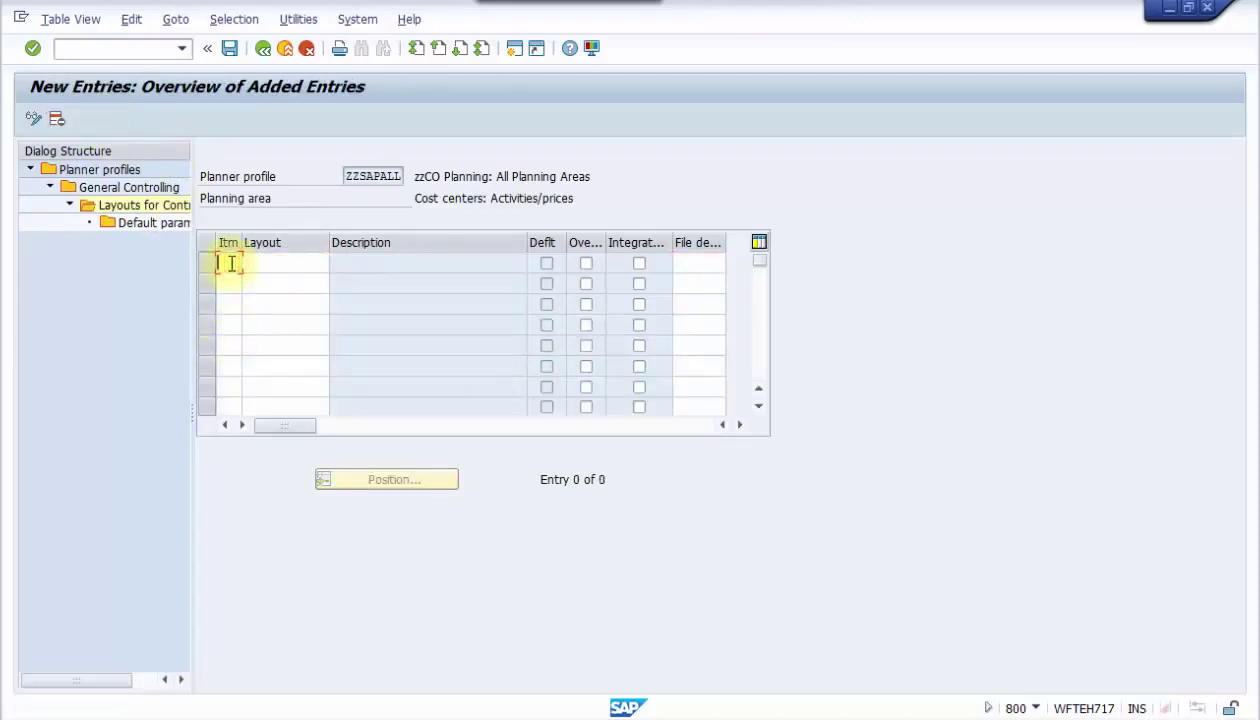
text(4)
click(272, 263)
click(328, 263)
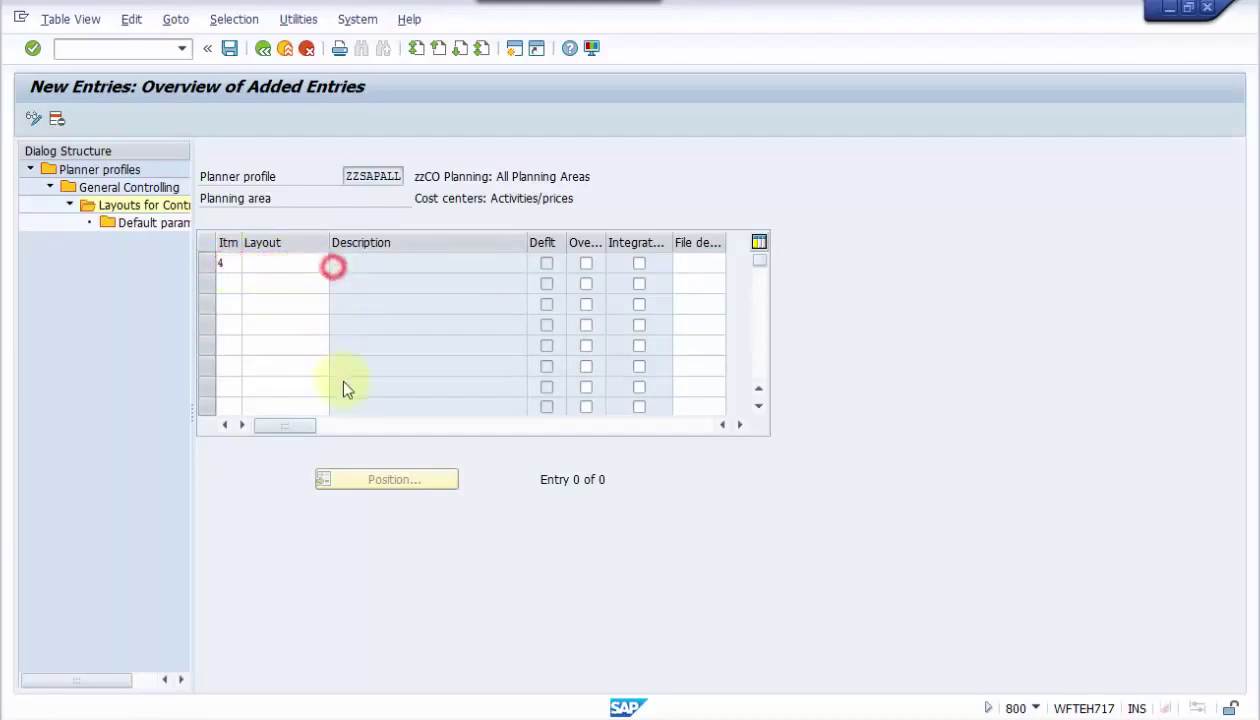
key(F4)
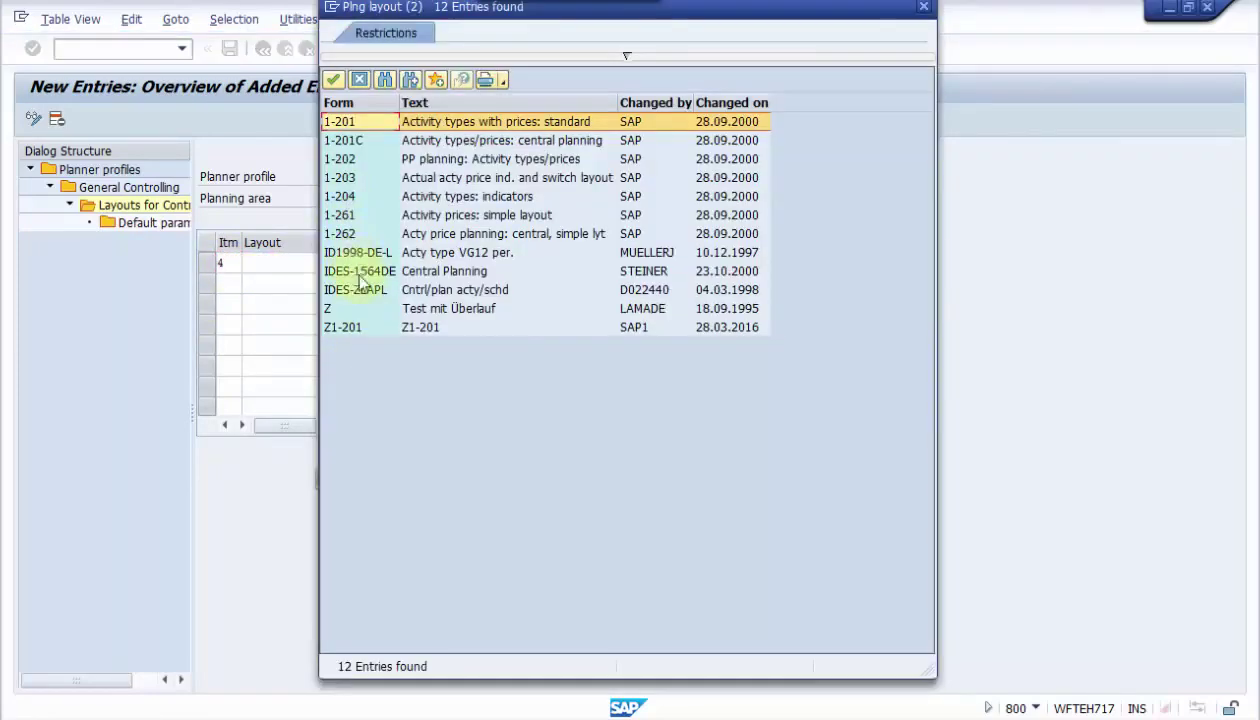
double_click(358, 328)
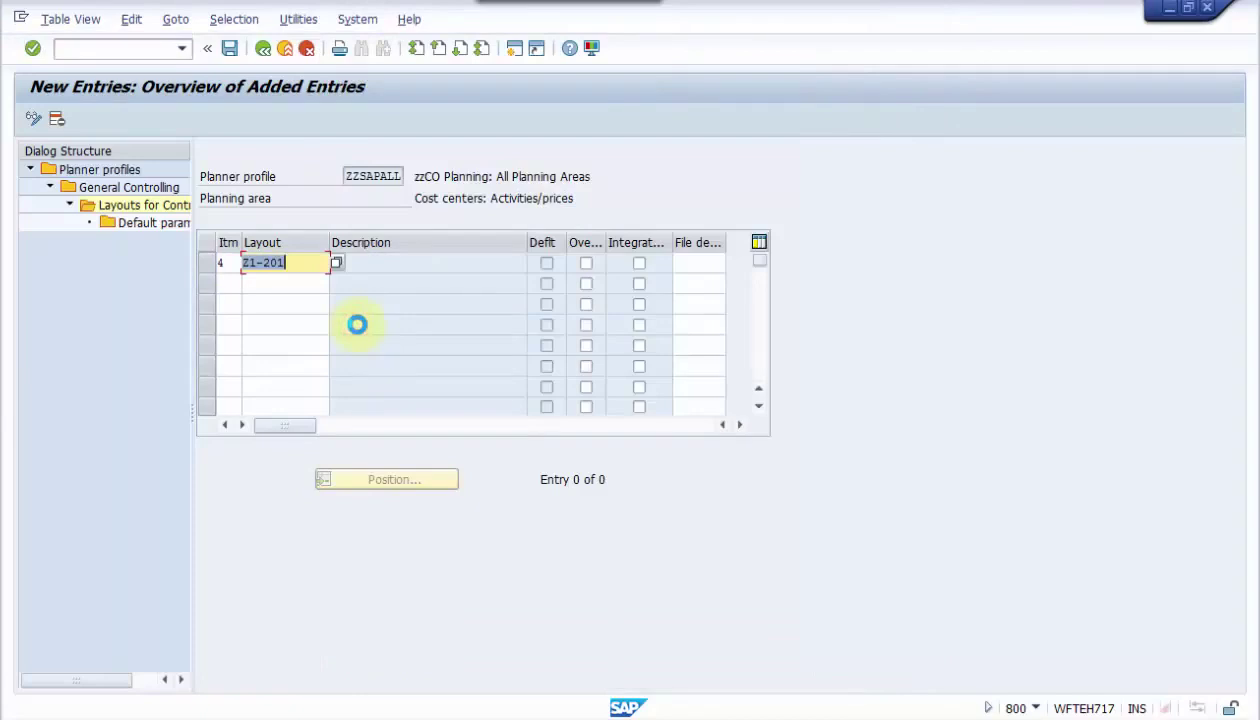
Save the layout assignment in profile ZZSAPALL and go back to the IMG structure
click(230, 50)
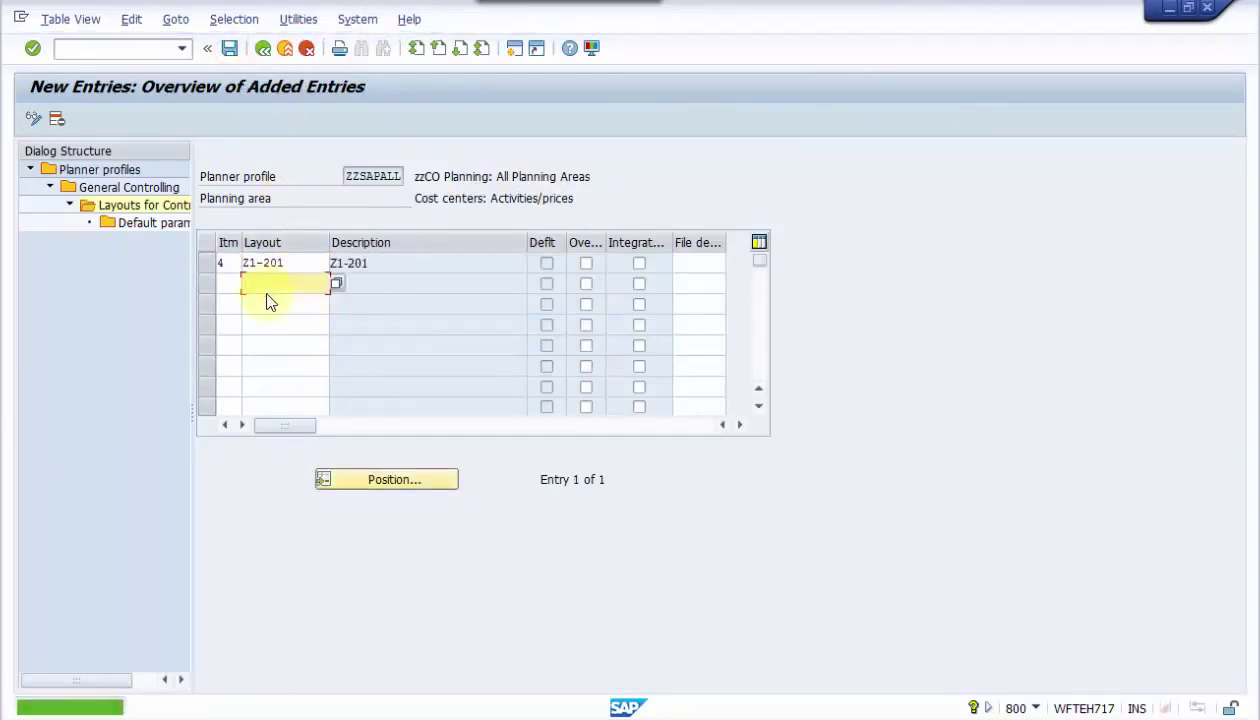
click(264, 50)
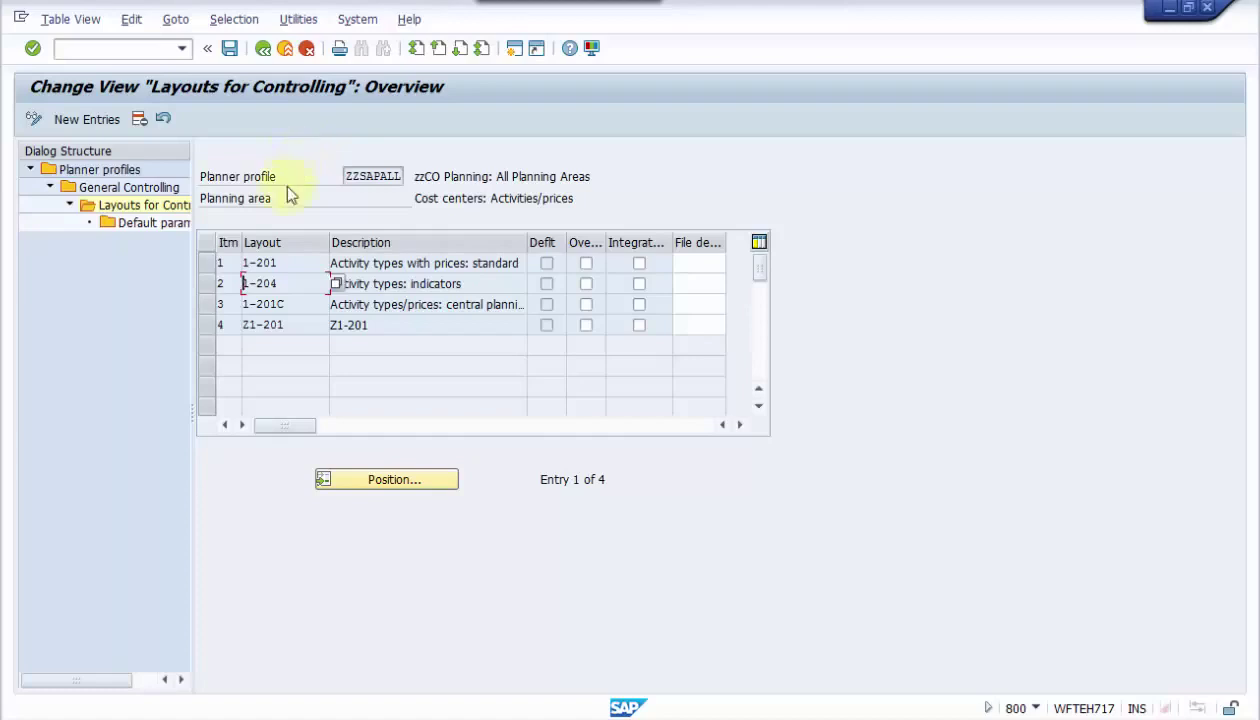
click(266, 51)
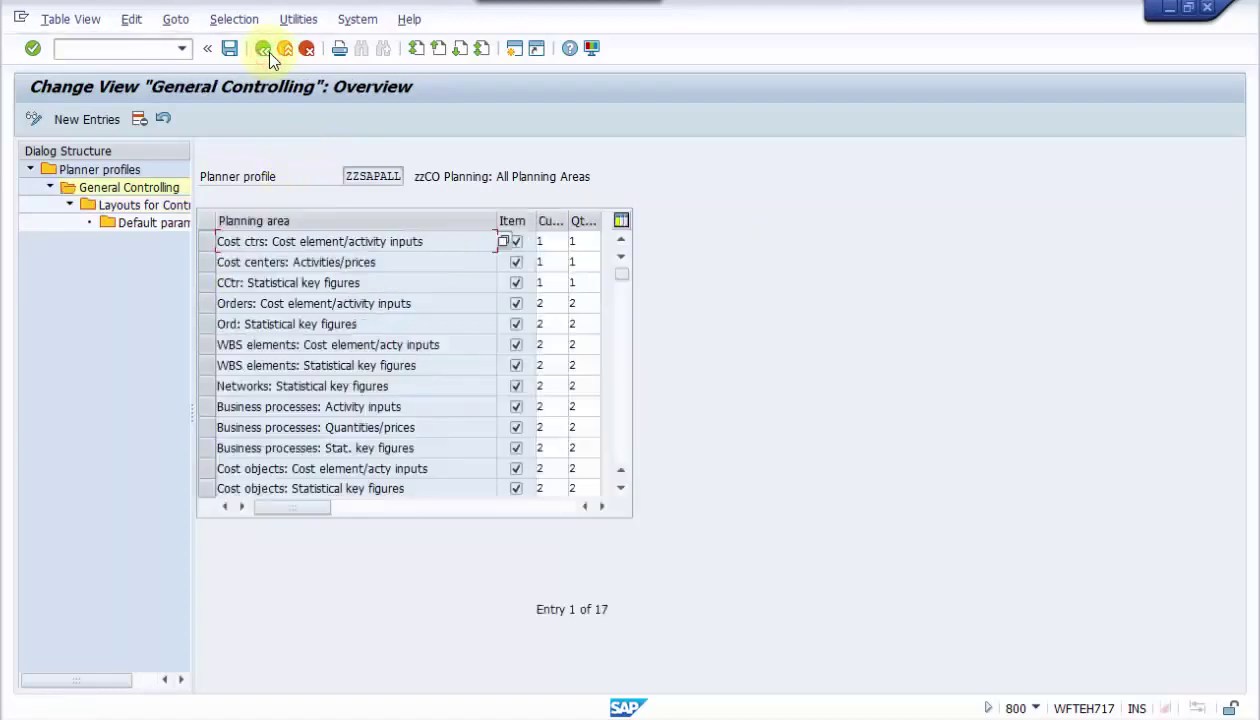
click(265, 52)
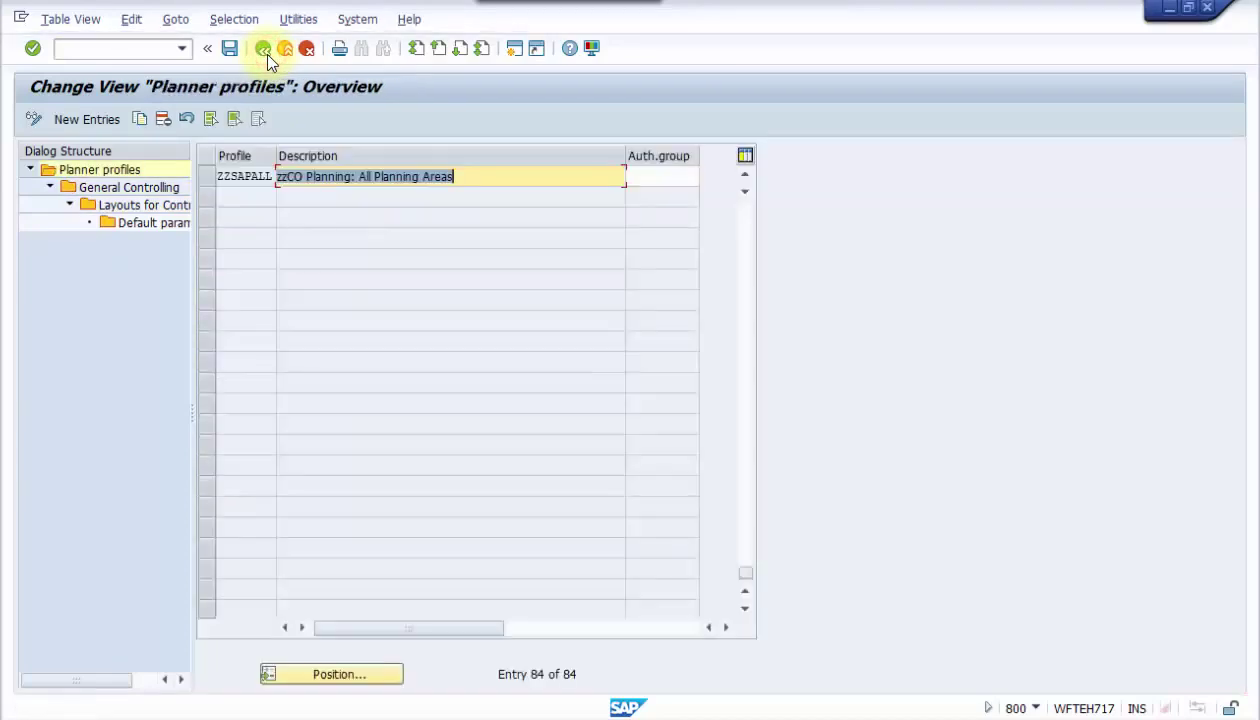
click(265, 52)
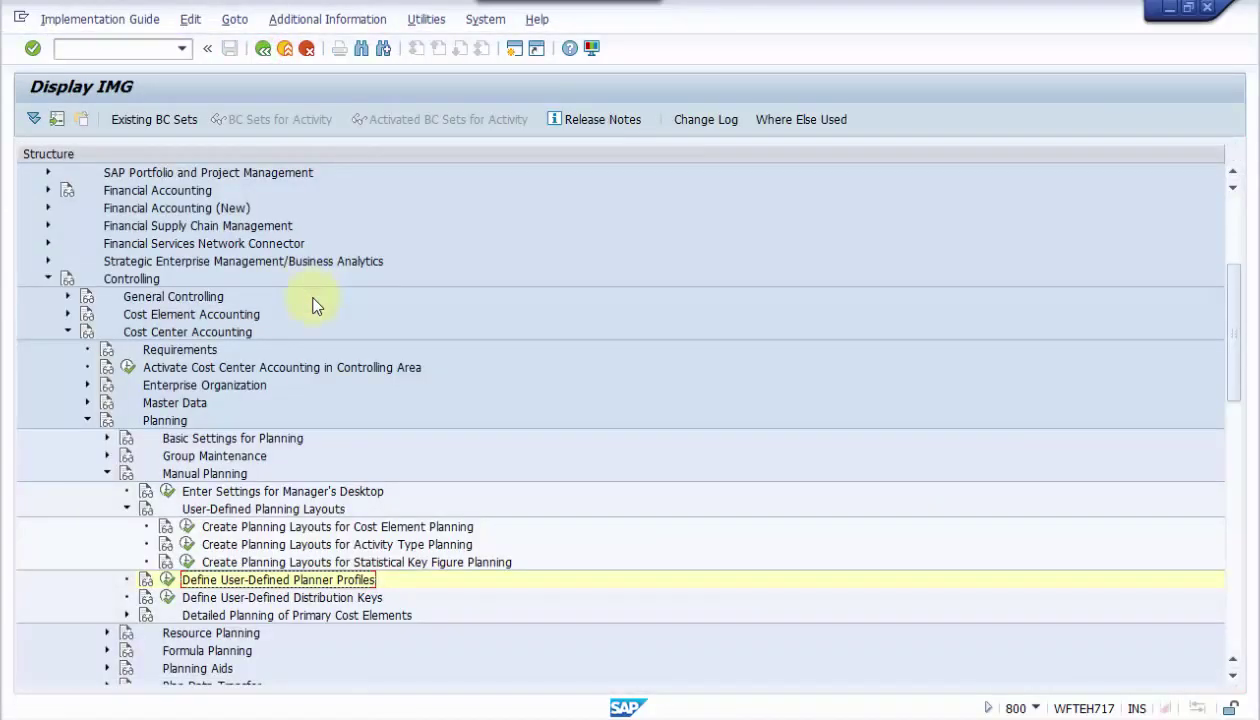
Switch to the activity price planning session, restart KP26, look through its available planning layouts and exit
mouse_move(415, 716)
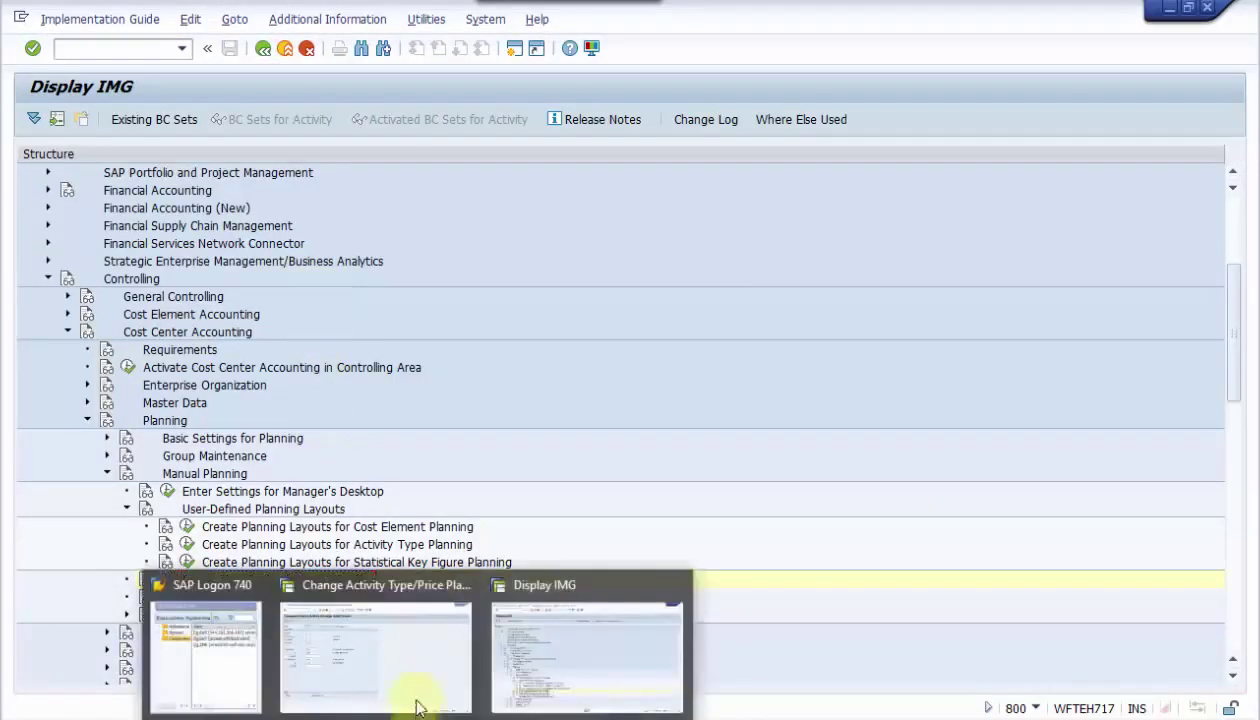
click(408, 678)
click(290, 57)
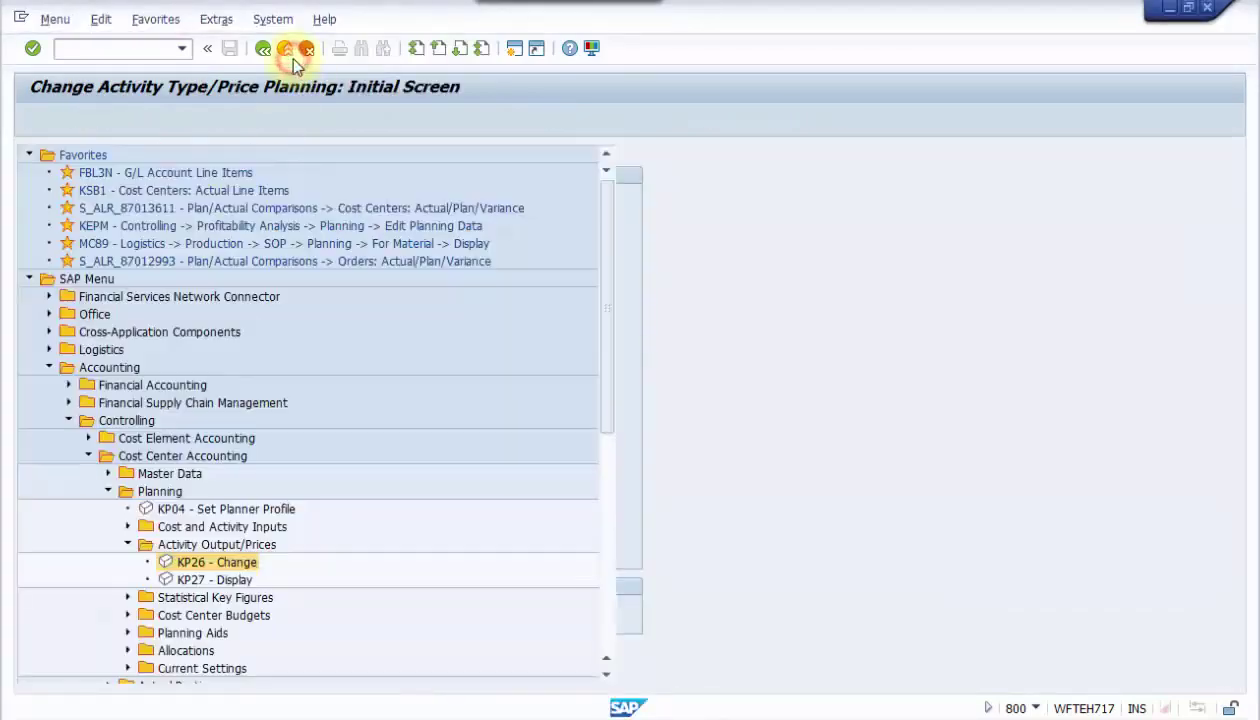
double_click(199, 563)
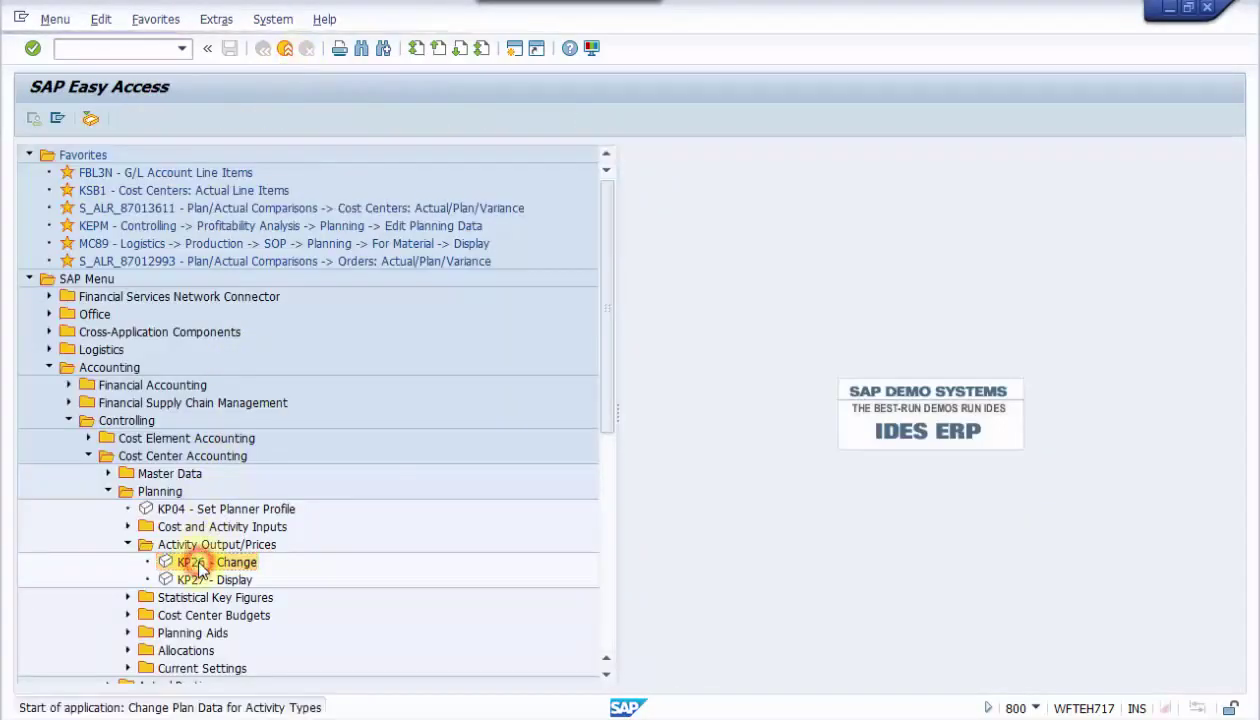
click(105, 121)
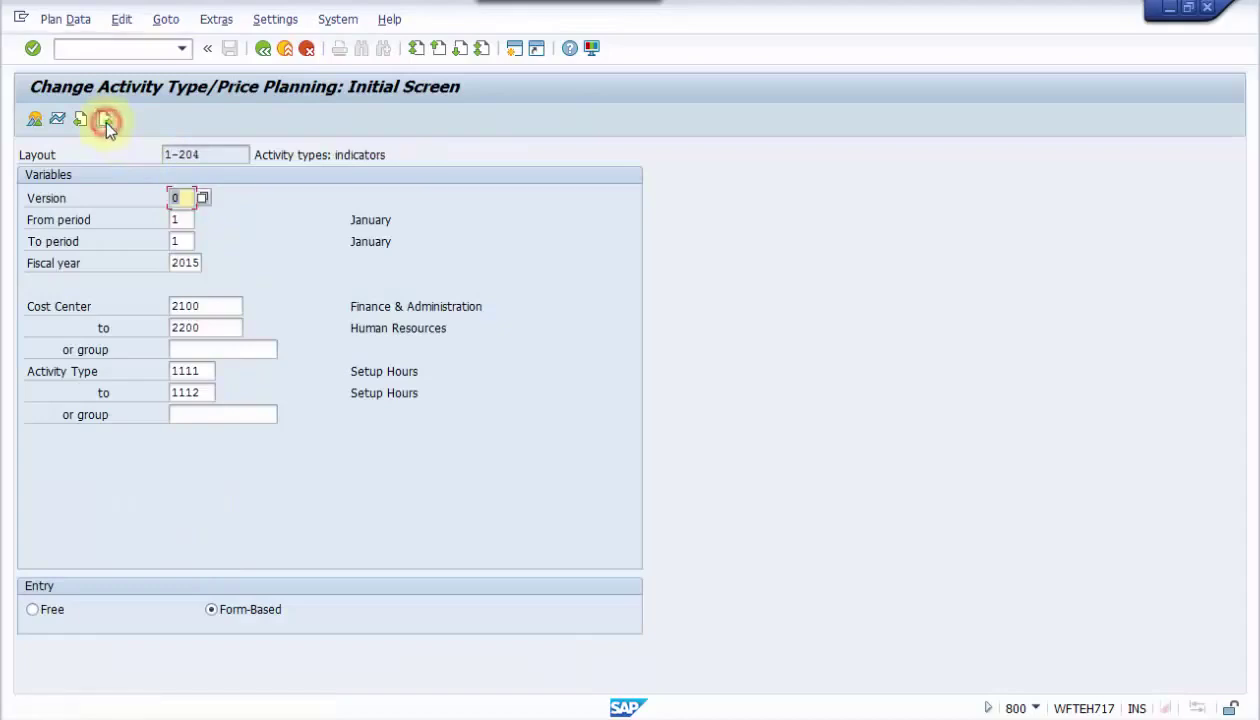
click(105, 121)
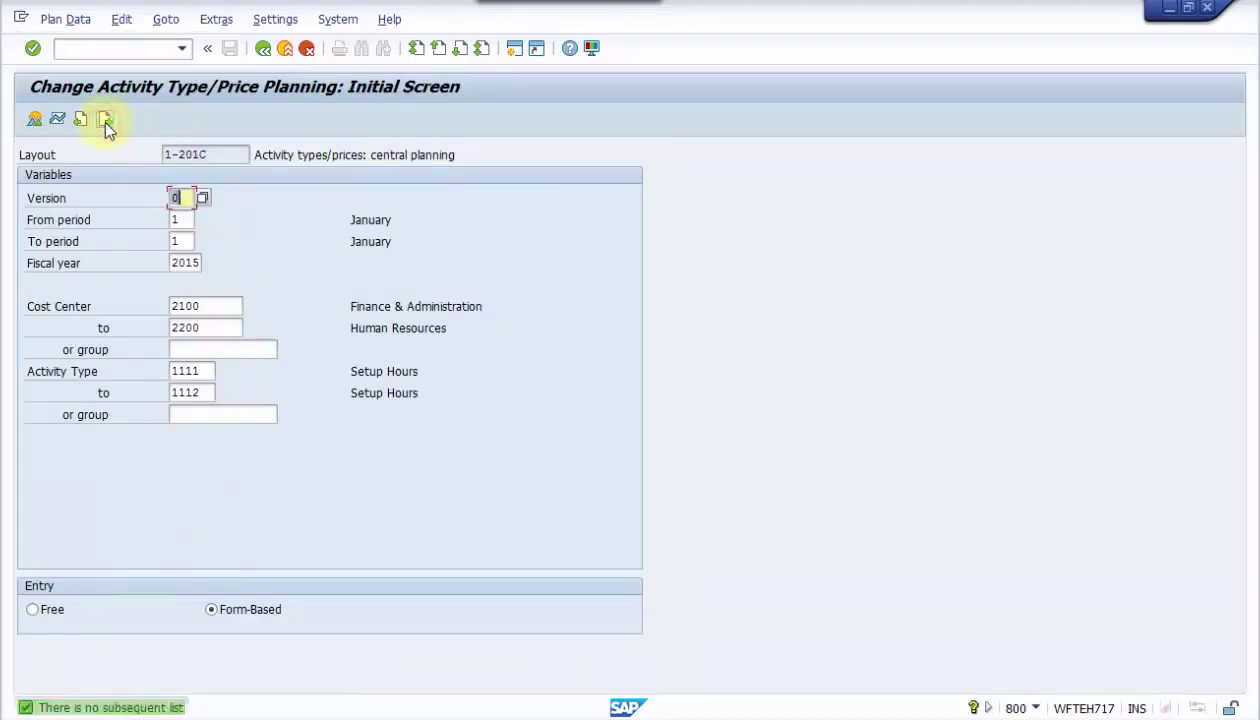
click(105, 121)
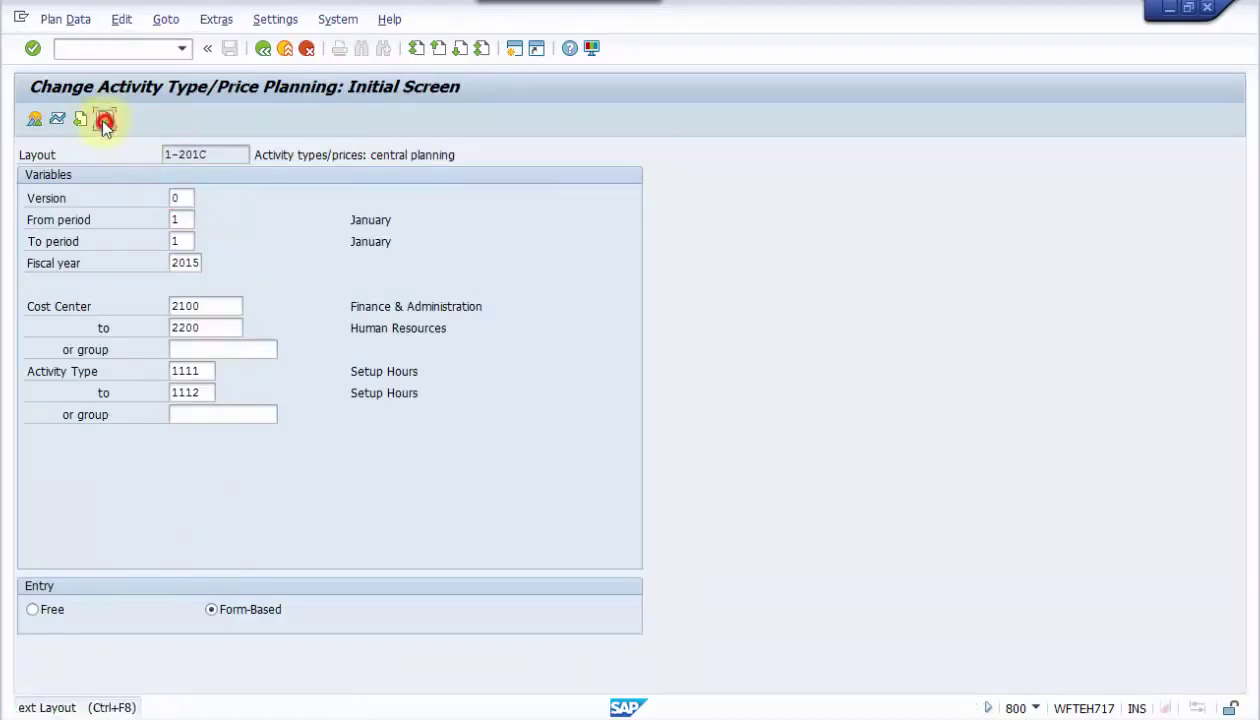
click(284, 50)
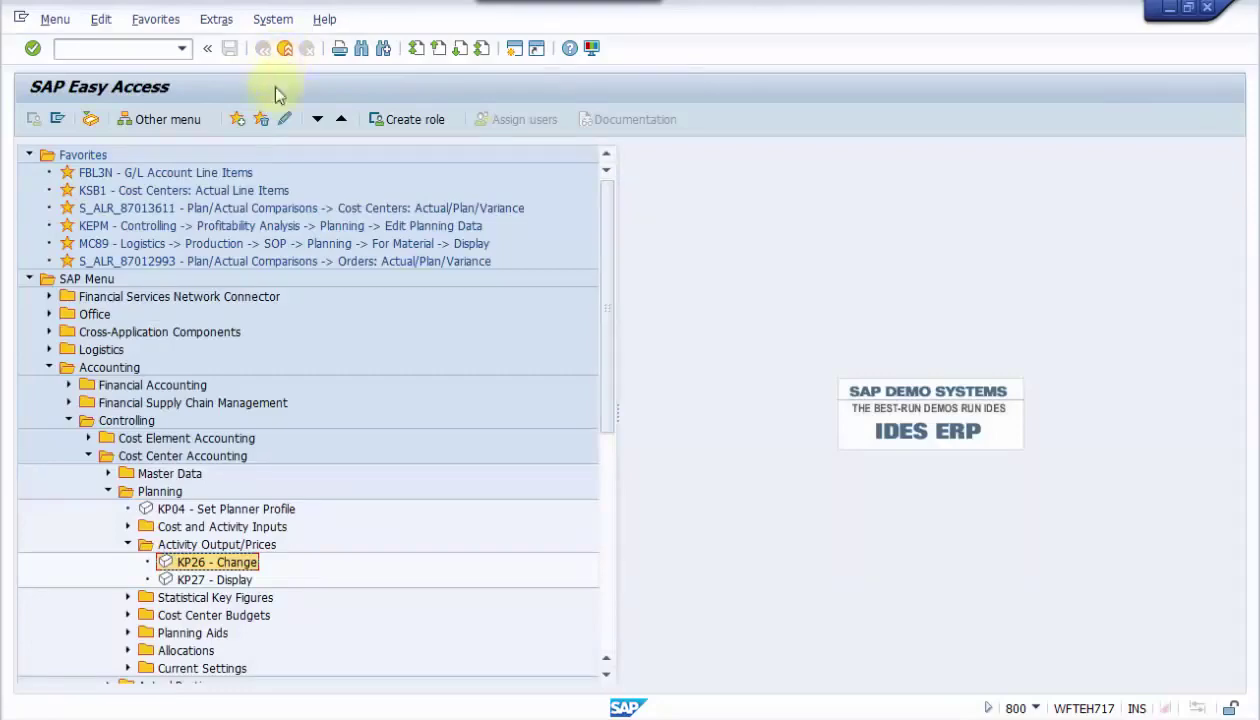
Set the planner profile to ZZSAPALL in KP04 and save it in the user master record
double_click(190, 511)
key(F4)
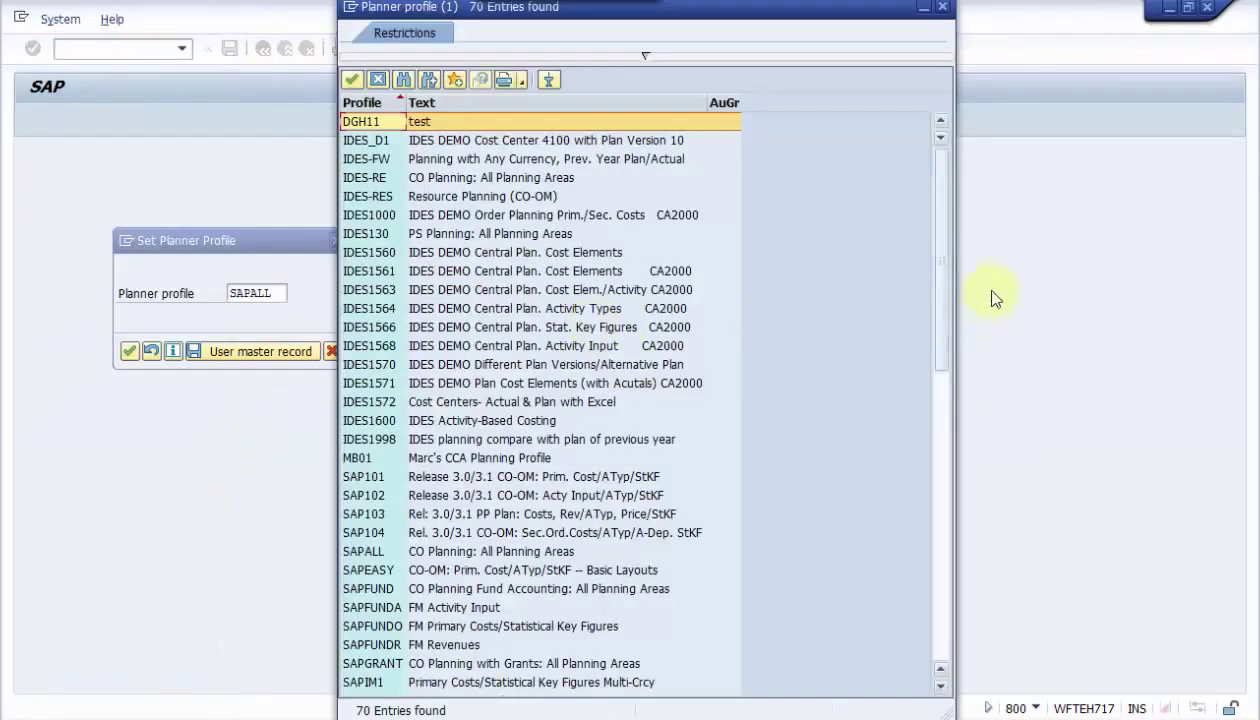
click(940, 315)
click(940, 645)
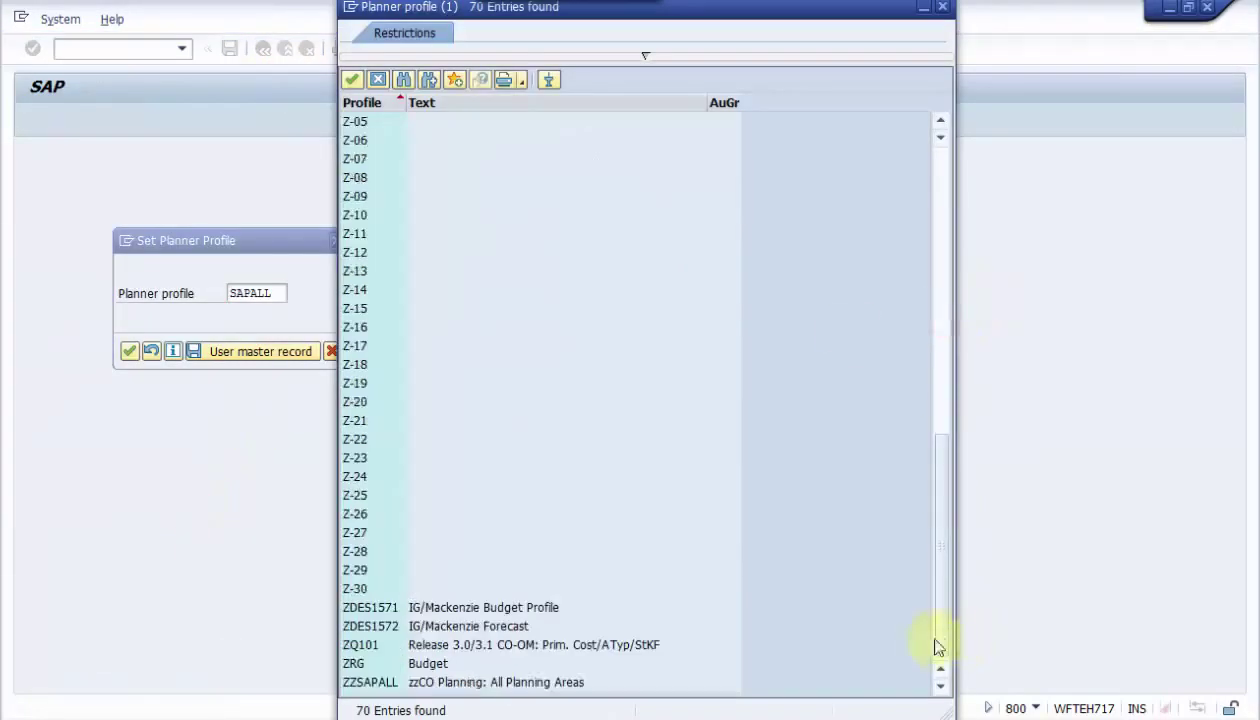
double_click(362, 682)
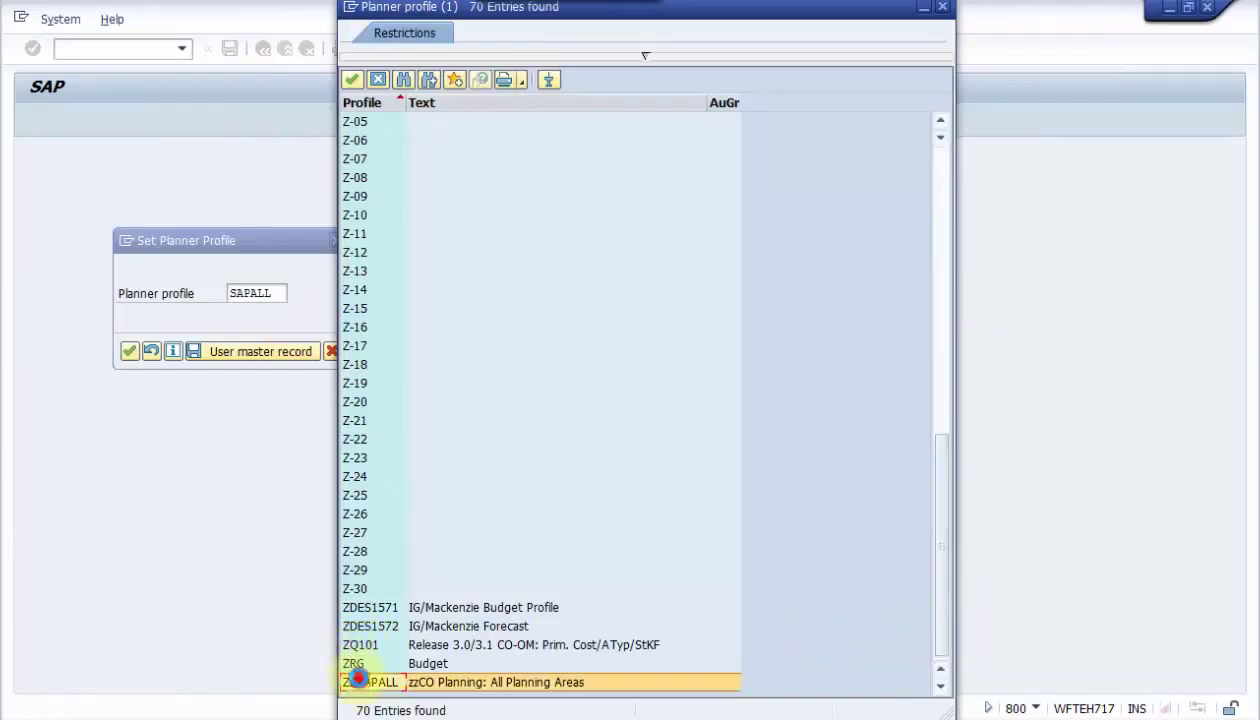
click(242, 354)
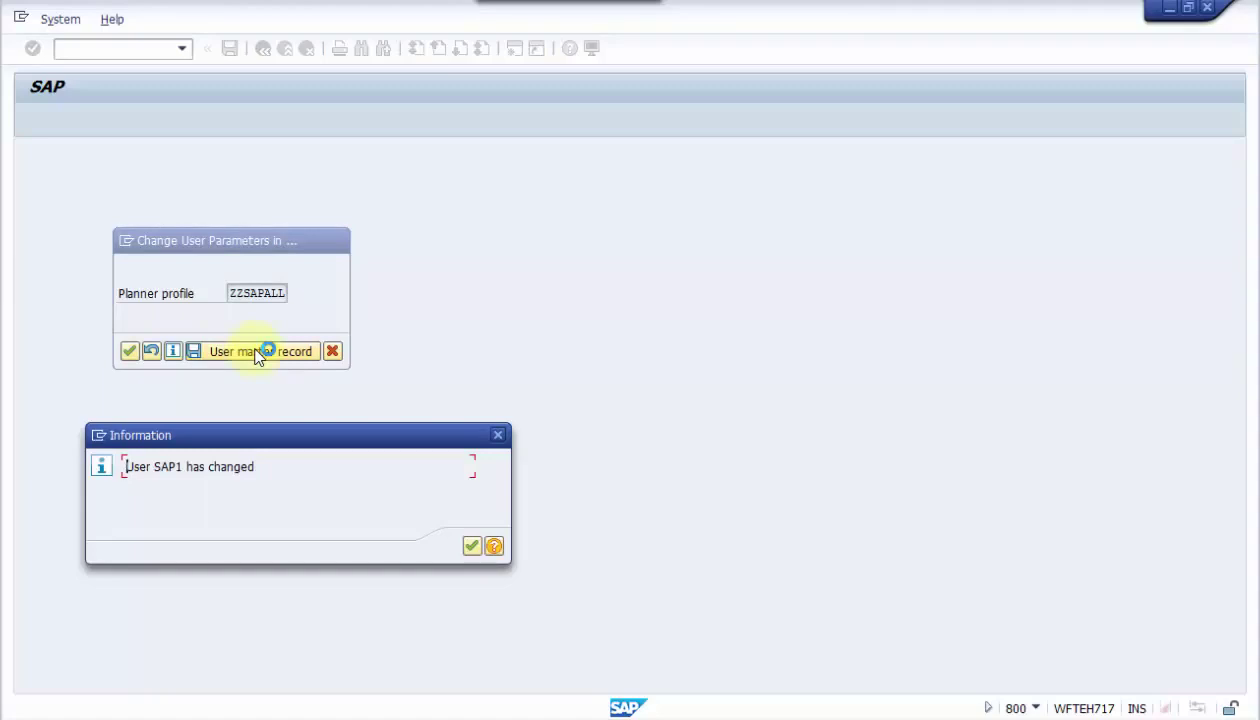
click(472, 546)
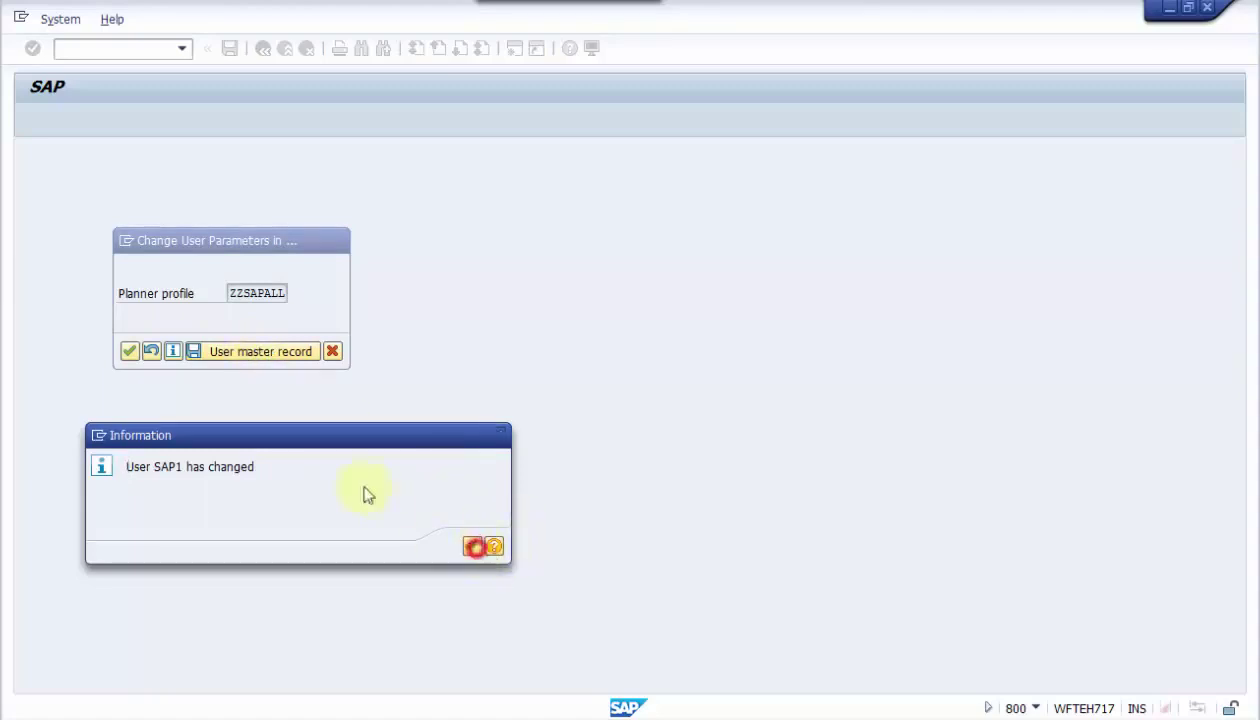
click(130, 351)
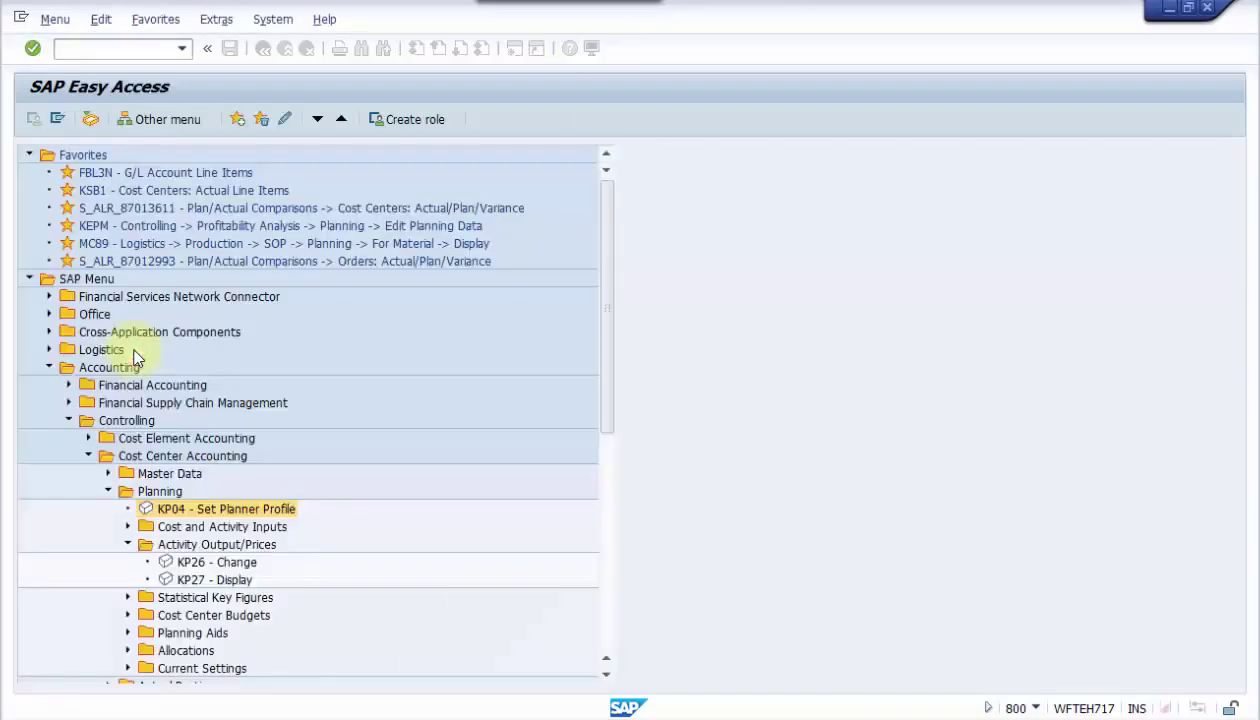
Start KP26, change to planning layout Z1-201 and display its overview screen for the preset cost centers and activity types
double_click(210, 562)
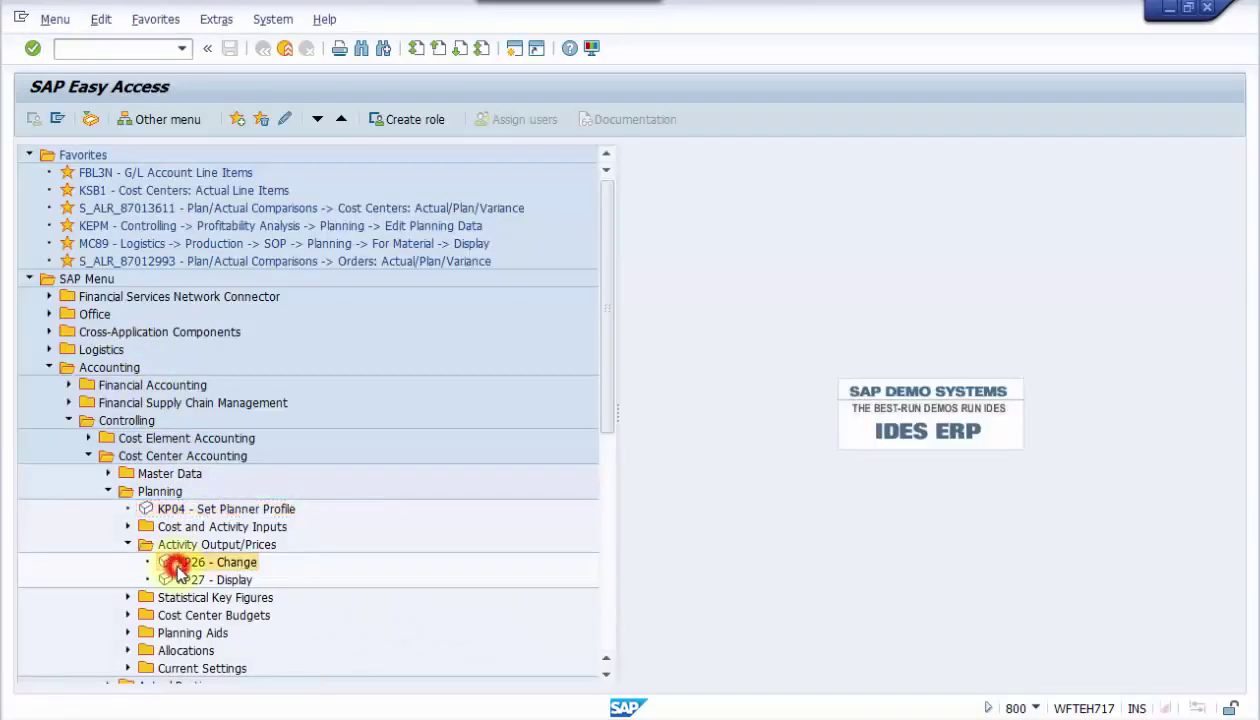
click(106, 120)
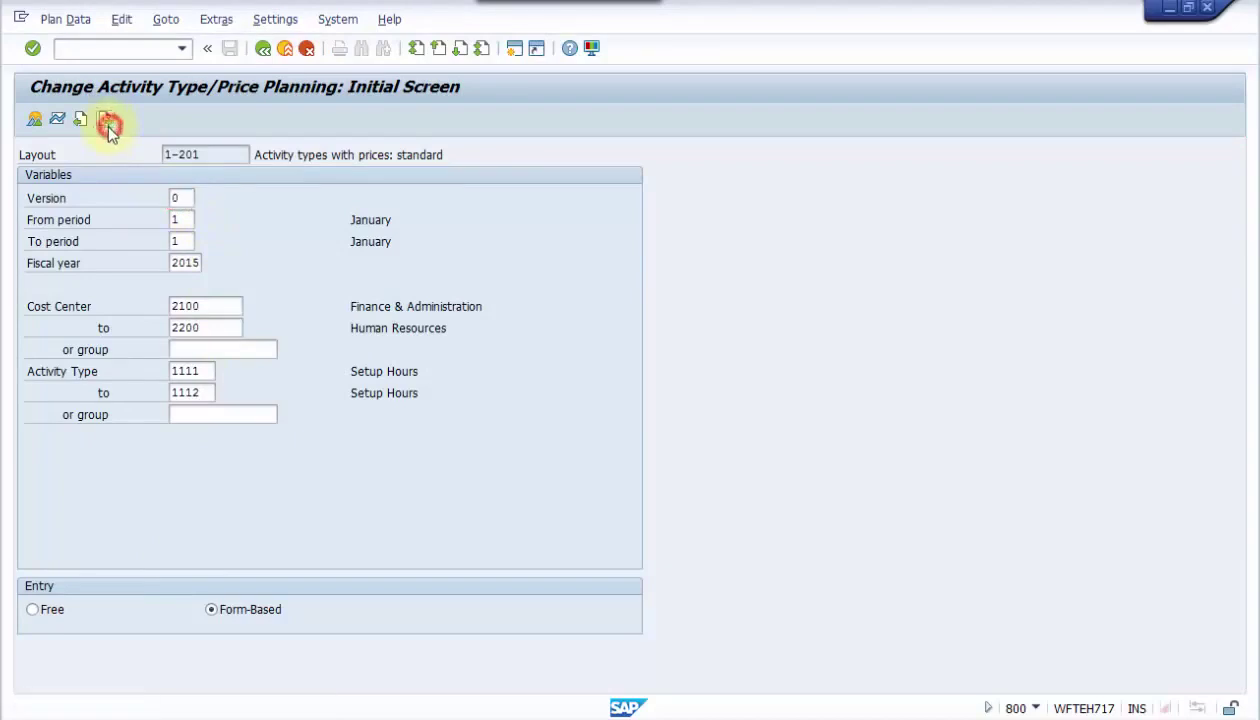
click(106, 120)
click(106, 122)
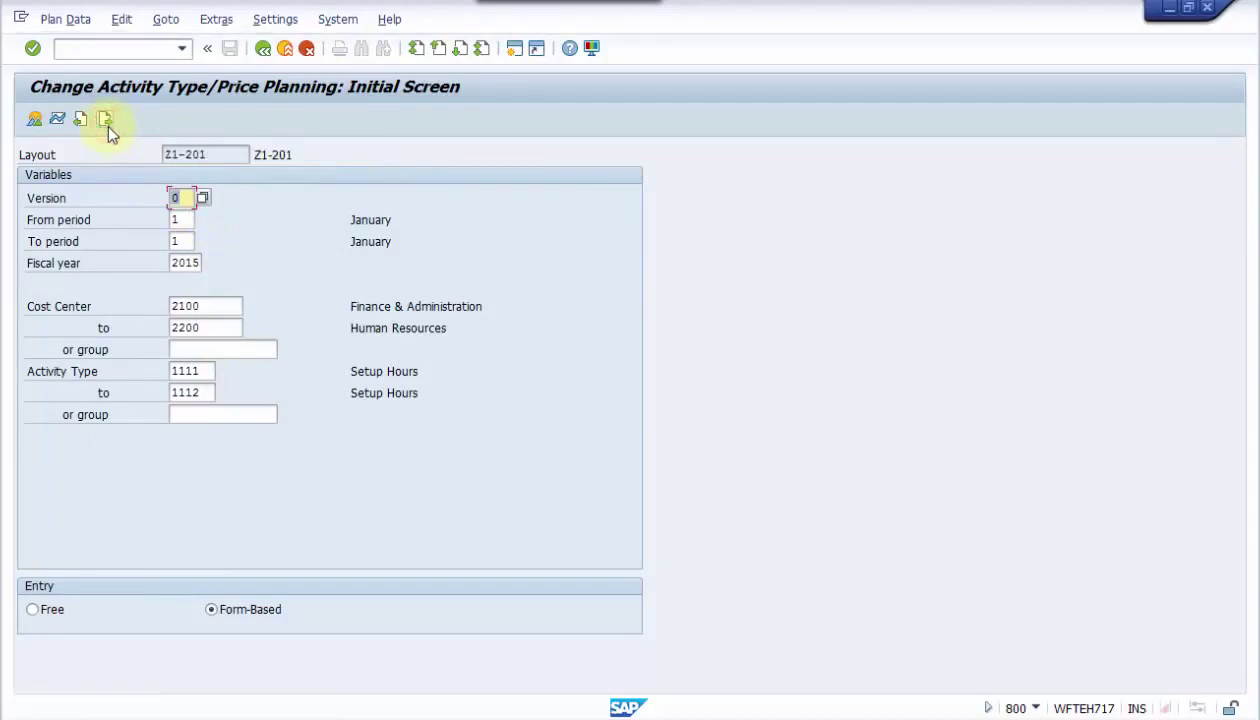
click(34, 119)
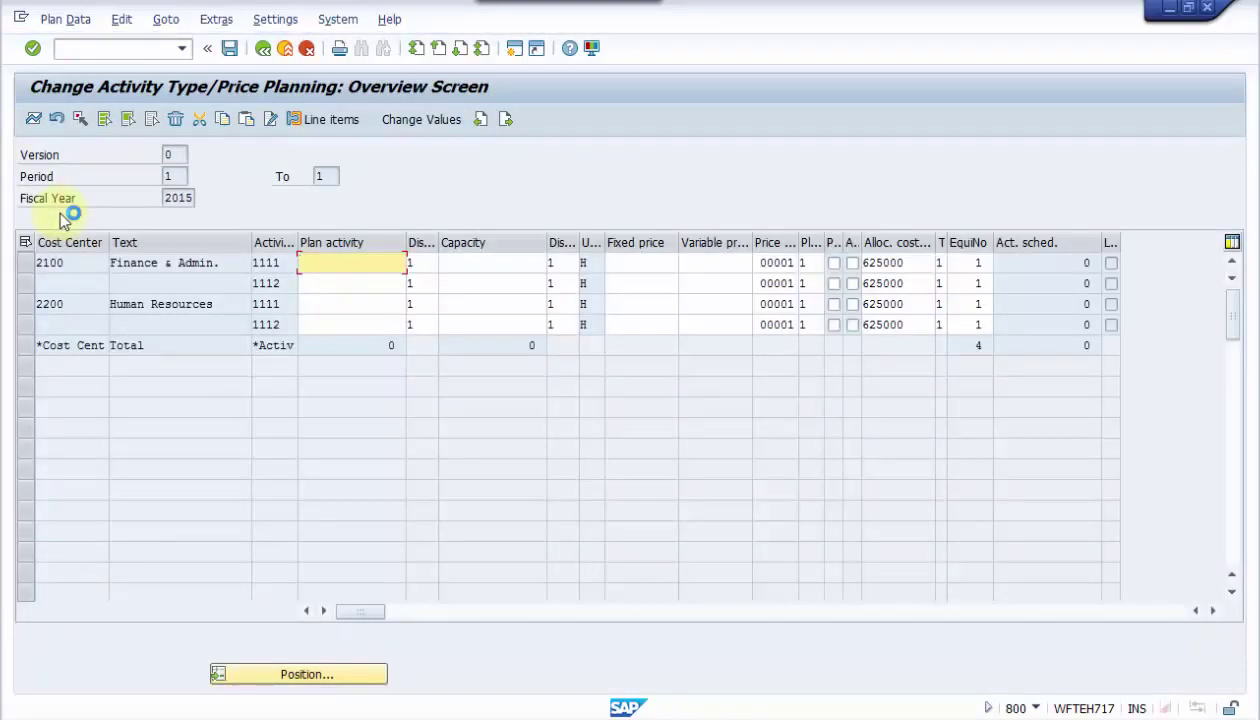
Examine the cost center and activity type rows in the planning overview, and exit the screen
double_click(95, 268)
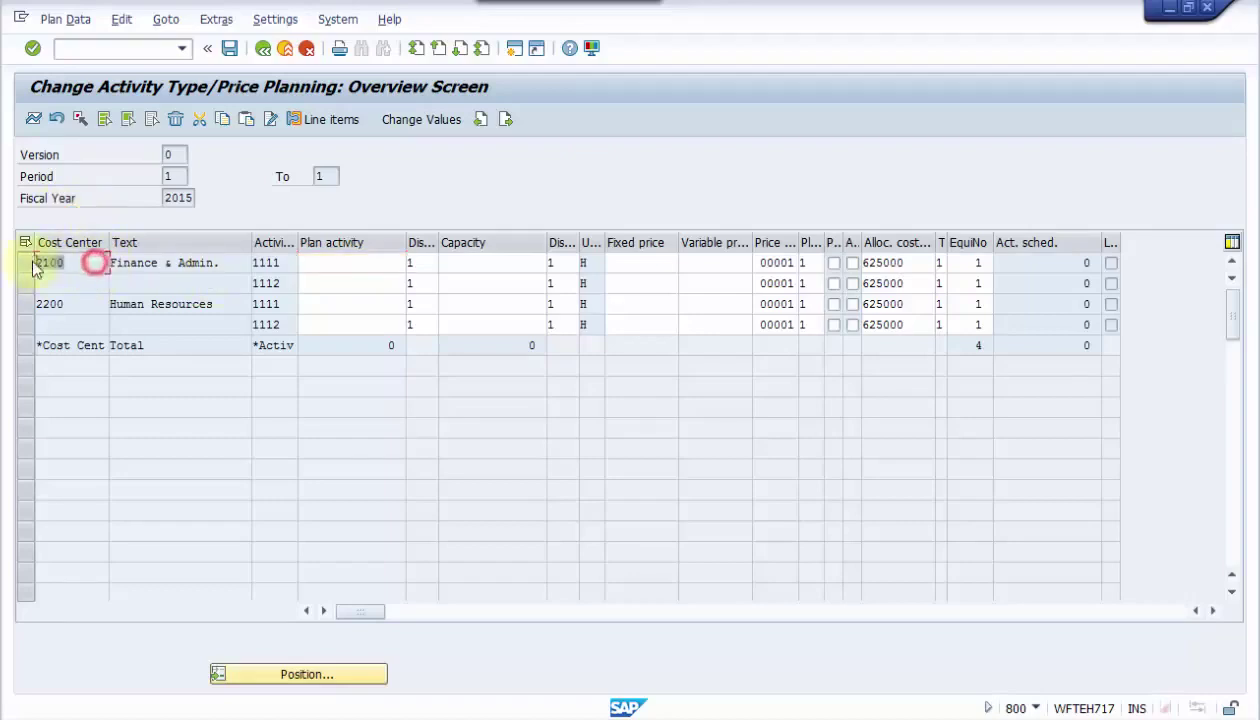
double_click(289, 281)
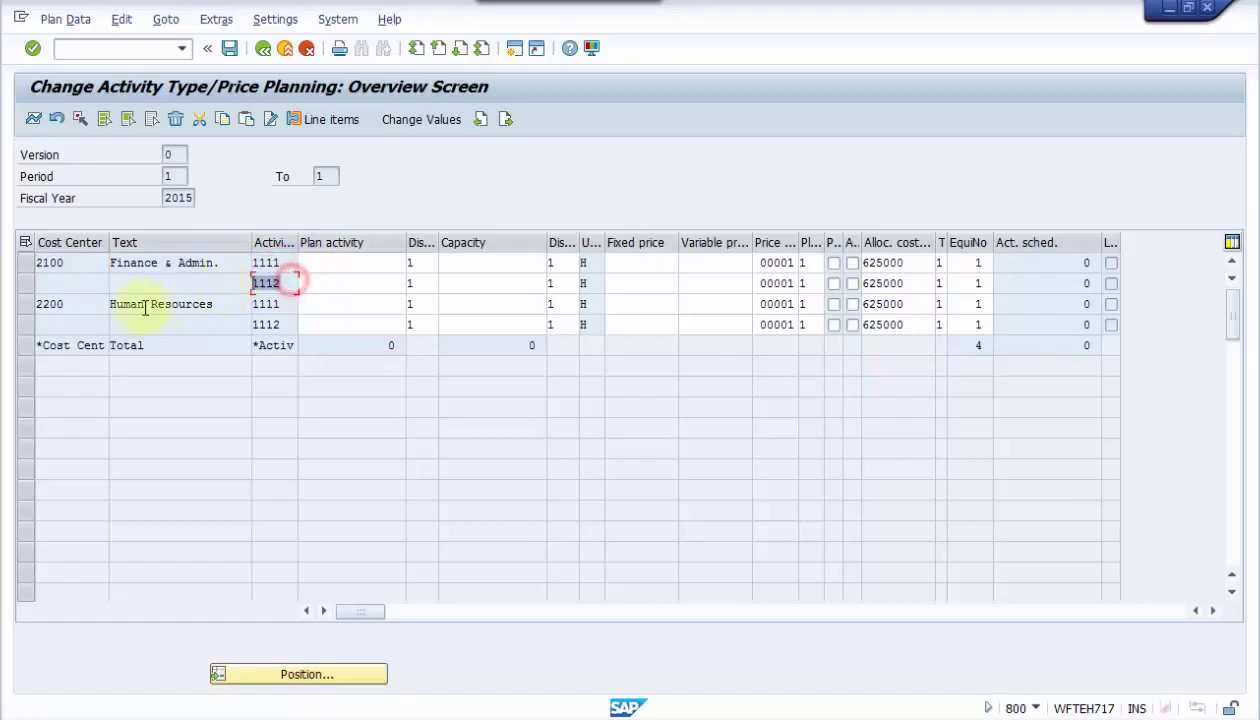
click(84, 304)
click(276, 308)
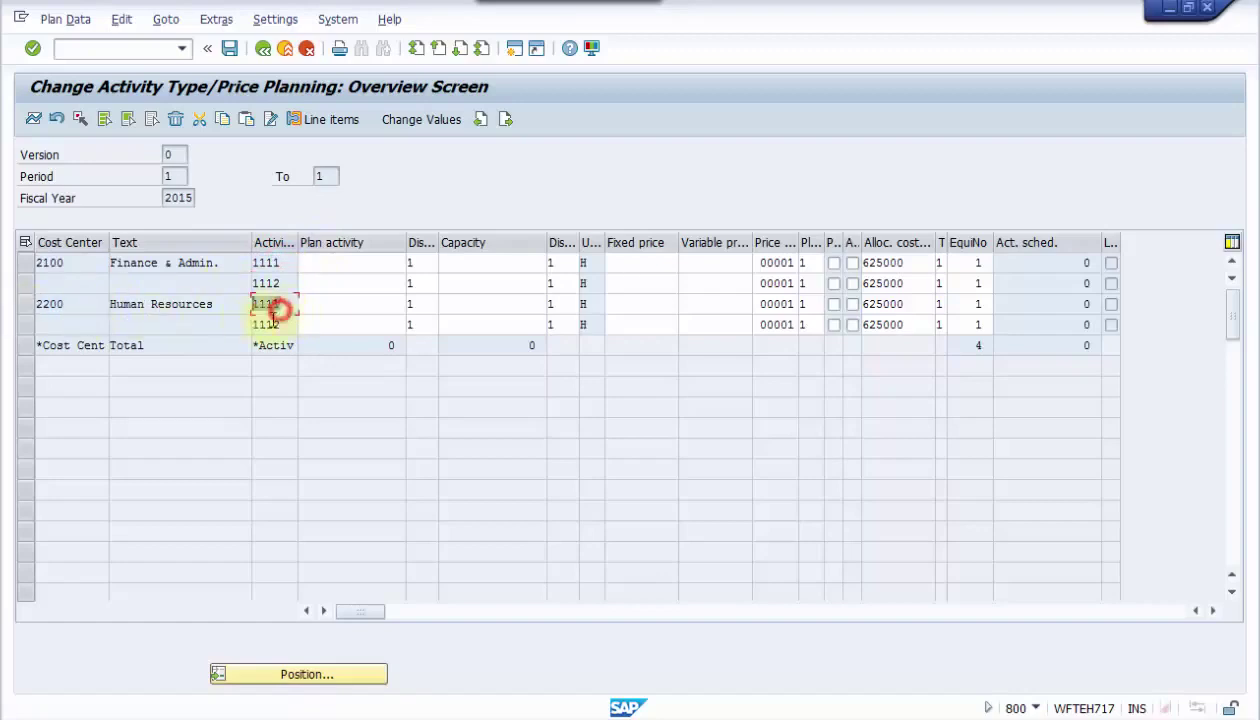
click(278, 324)
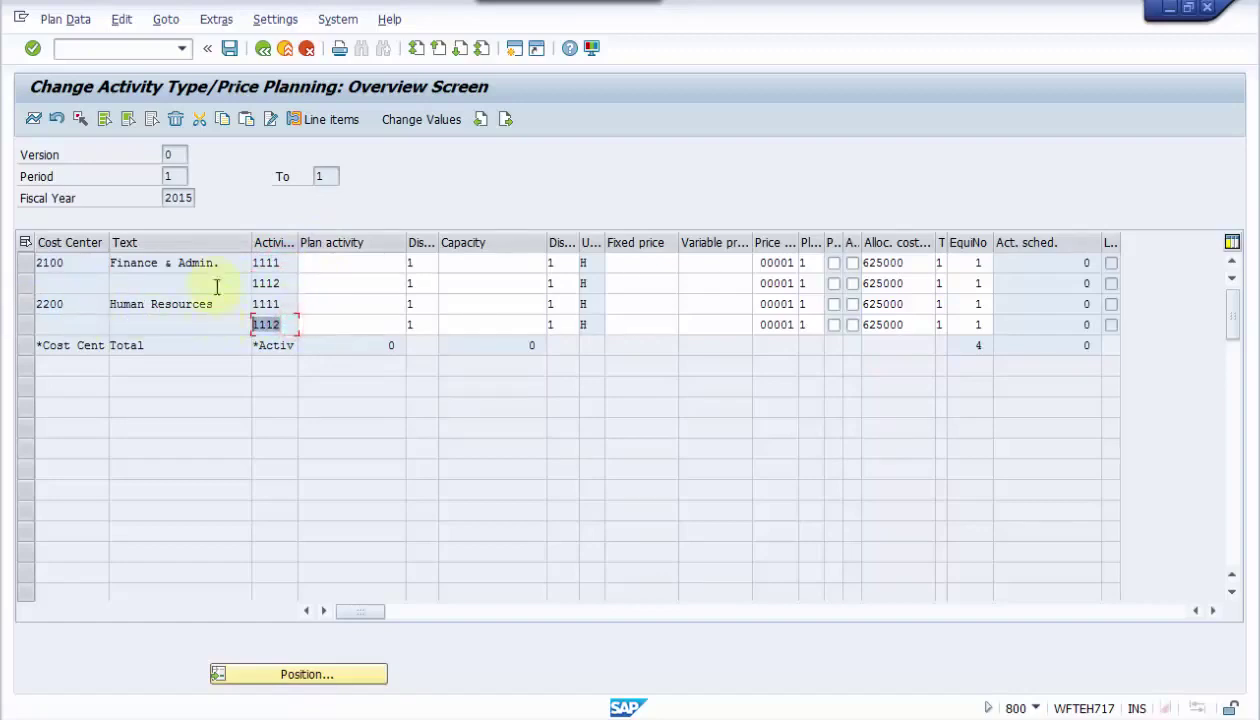
click(285, 55)
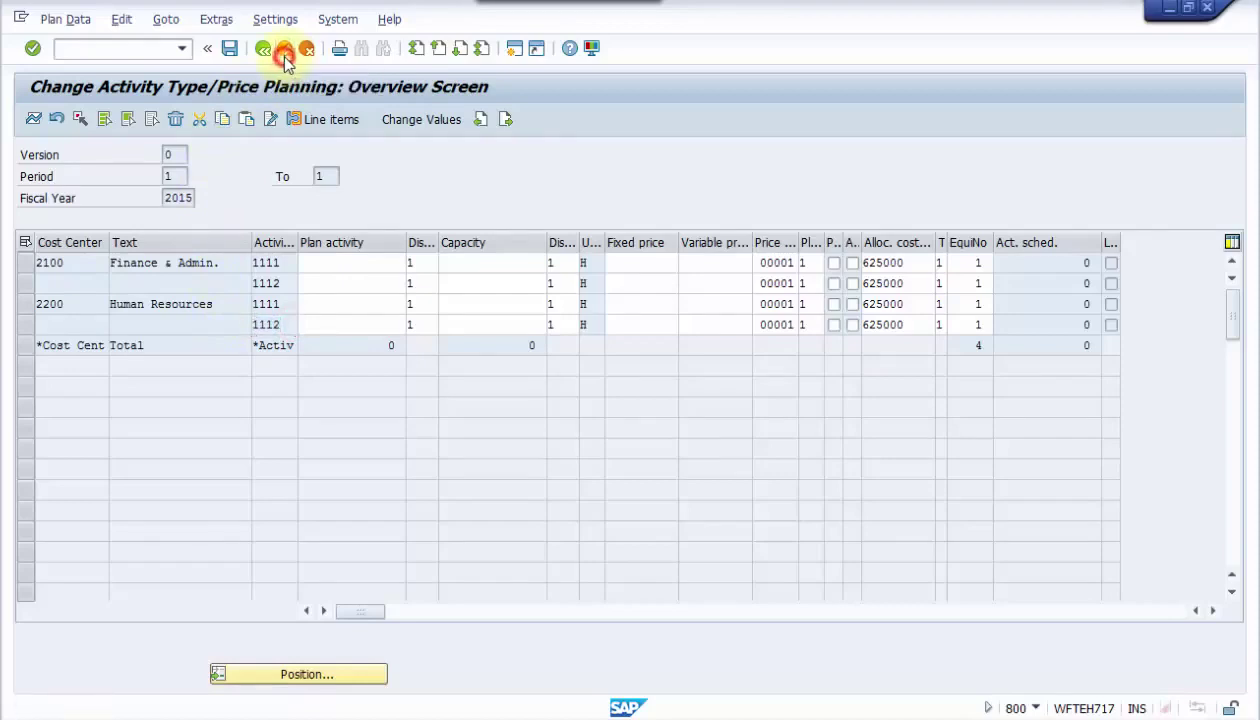